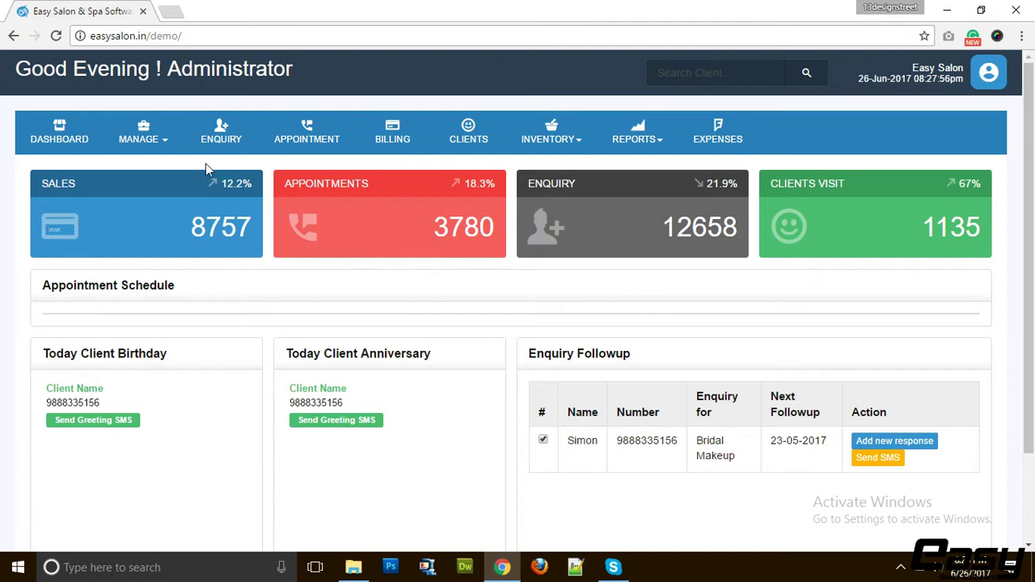
Add a new service category named Nails on the Services management page
{"action": "scroll", "coordinate": [648, 280], "scroll_direction": "down", "scroll_amount": 3}
{"action": "scroll", "coordinate": [647, 284], "scroll_direction": "up", "scroll_amount": 3}
{"action": "left_click", "coordinate": [153, 147]}
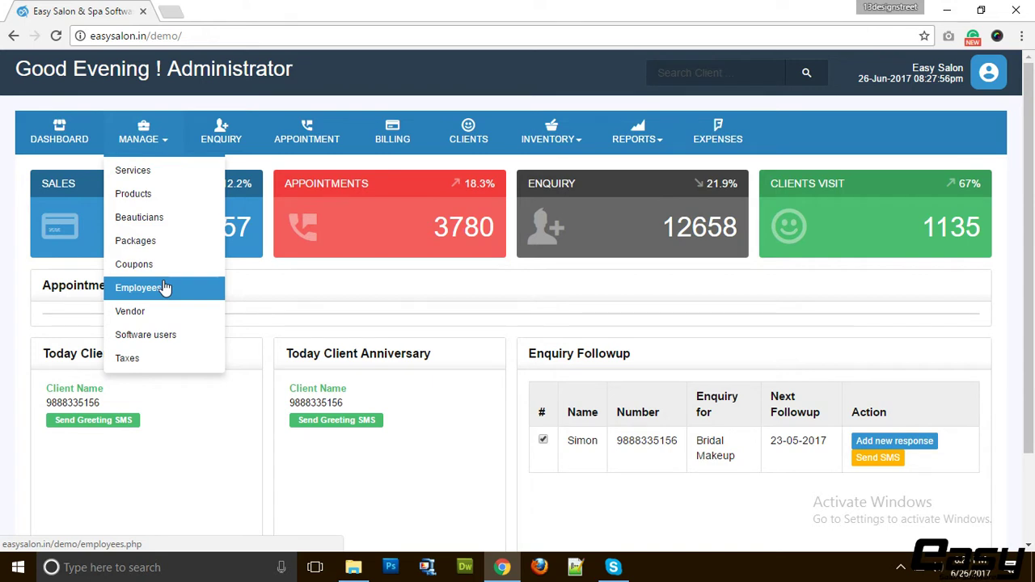
{"action": "left_click", "coordinate": [164, 173]}
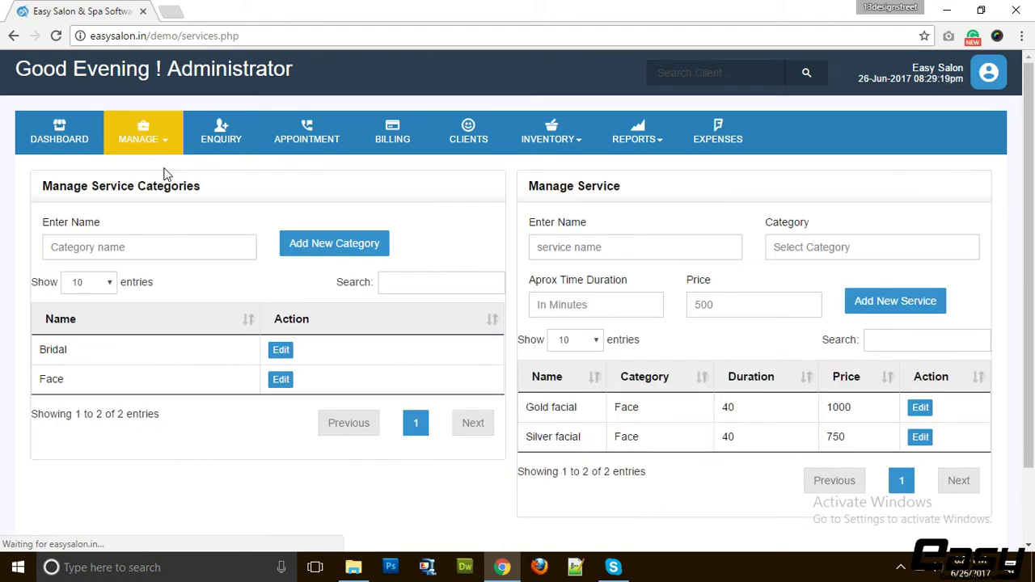
{"action": "left_click", "coordinate": [162, 253]}
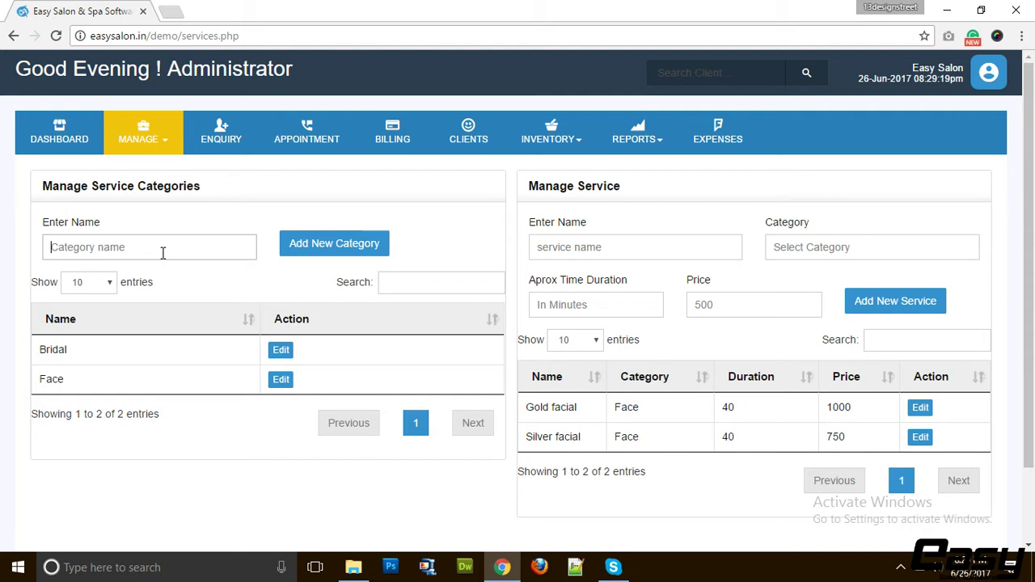
{"action": "type", "text": "Nails"}
{"action": "left_click", "coordinate": [323, 255]}
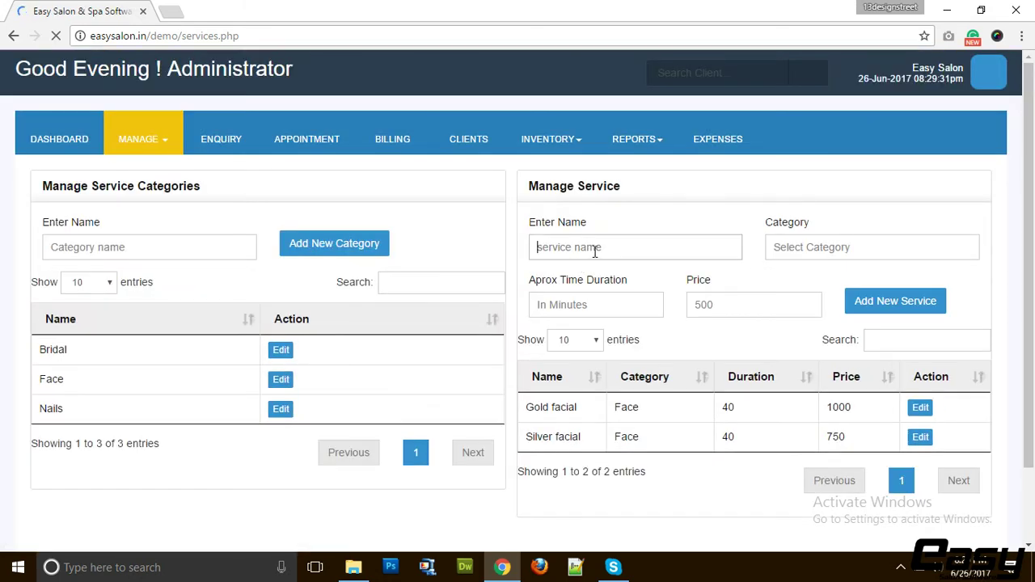
Enter service Nail Art 1 in the Nails category, lasting 15 minutes, priced 250
{"action": "type", "text": "Nail A"}
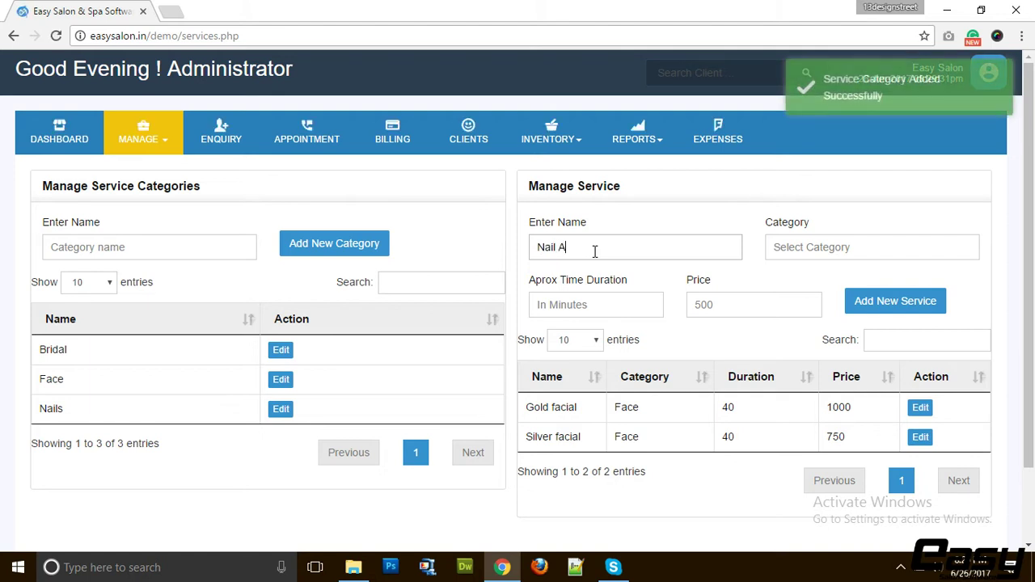
{"action": "type", "text": "rt 1"}
{"action": "left_click", "coordinate": [809, 247]}
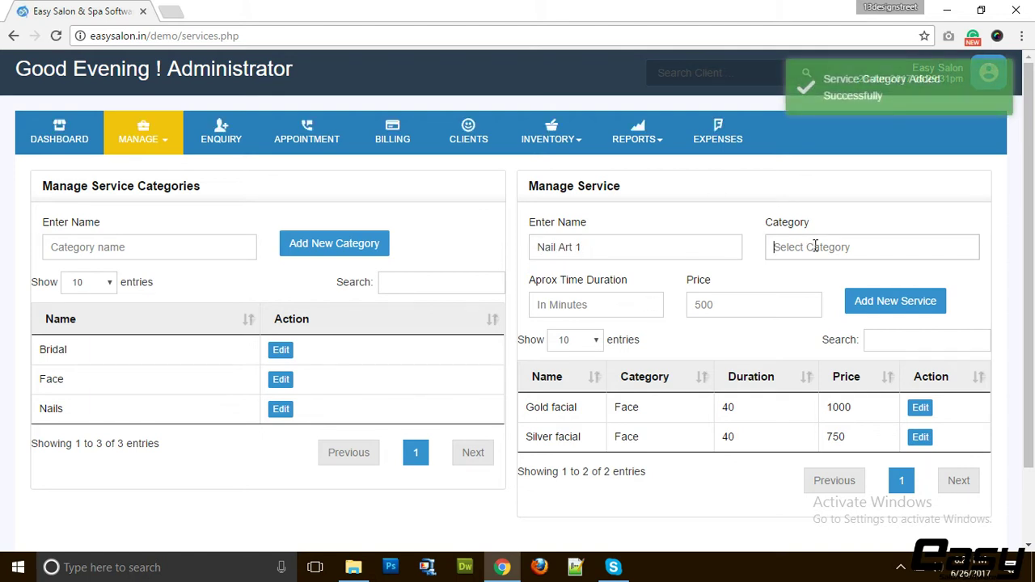
{"action": "type", "text": "nail"}
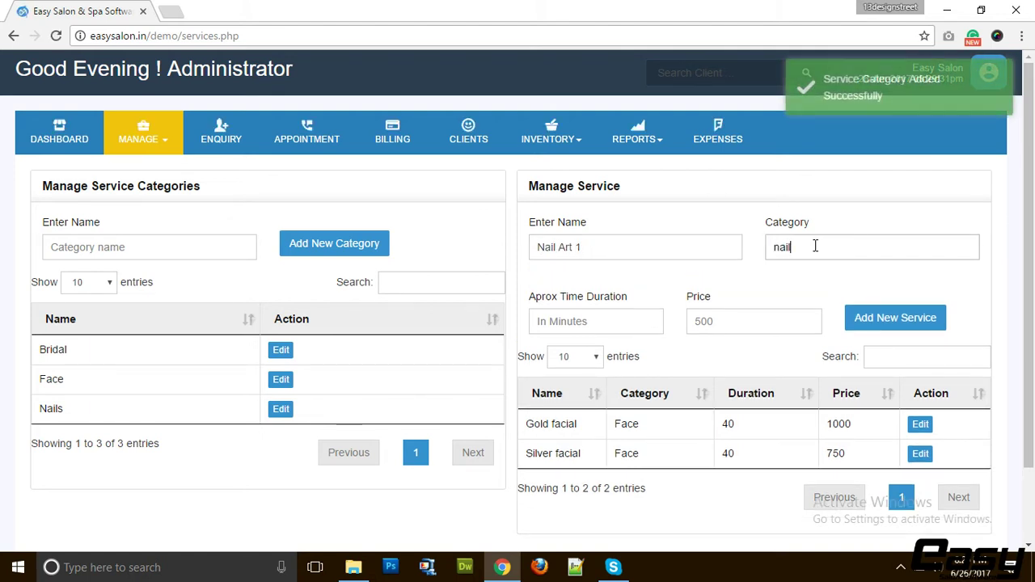
{"action": "left_click", "coordinate": [793, 280]}
{"action": "left_click", "coordinate": [604, 322]}
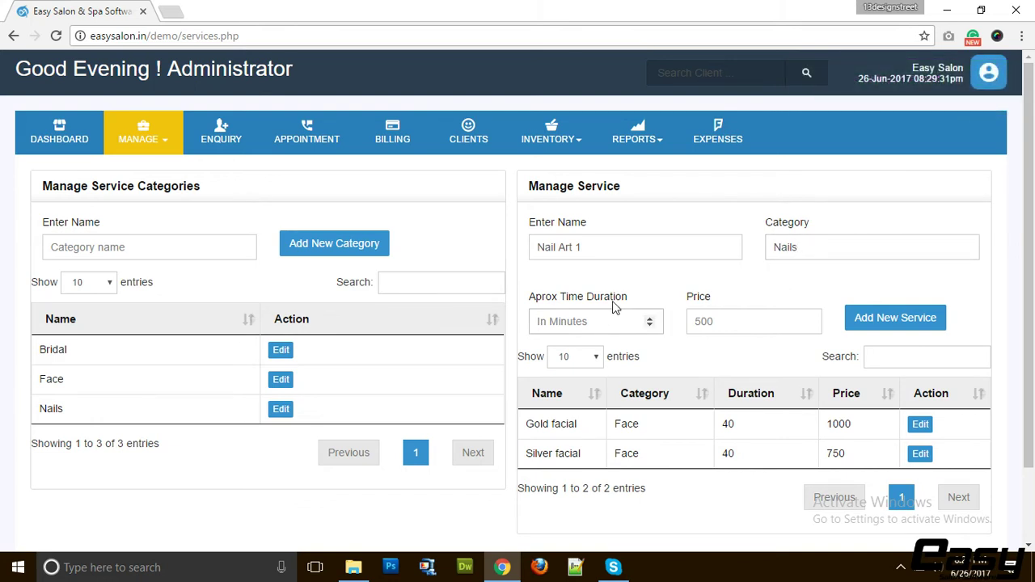
{"action": "type", "text": "15"}
{"action": "key", "text": "Tab"}
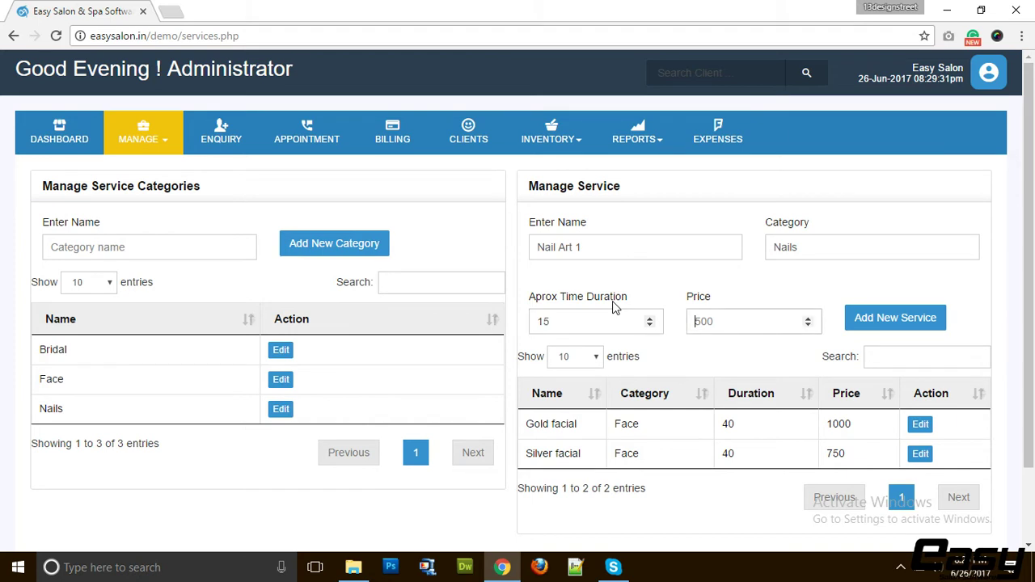
{"action": "type", "text": "250"}
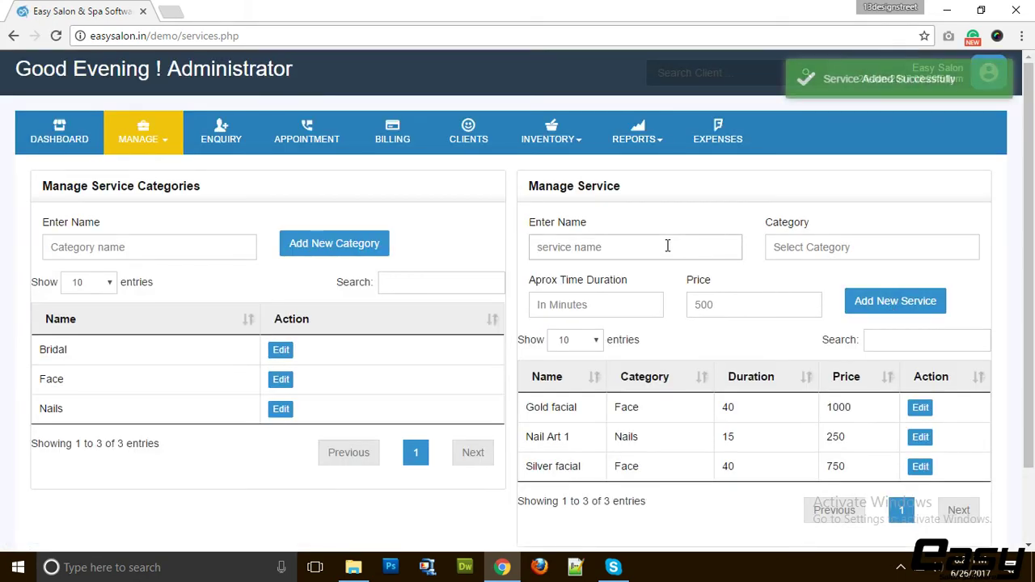
Add a Threading service in the Face category, 25 minutes, priced 180
{"action": "type", "text": "Threading"}
{"action": "left_click", "coordinate": [892, 254]}
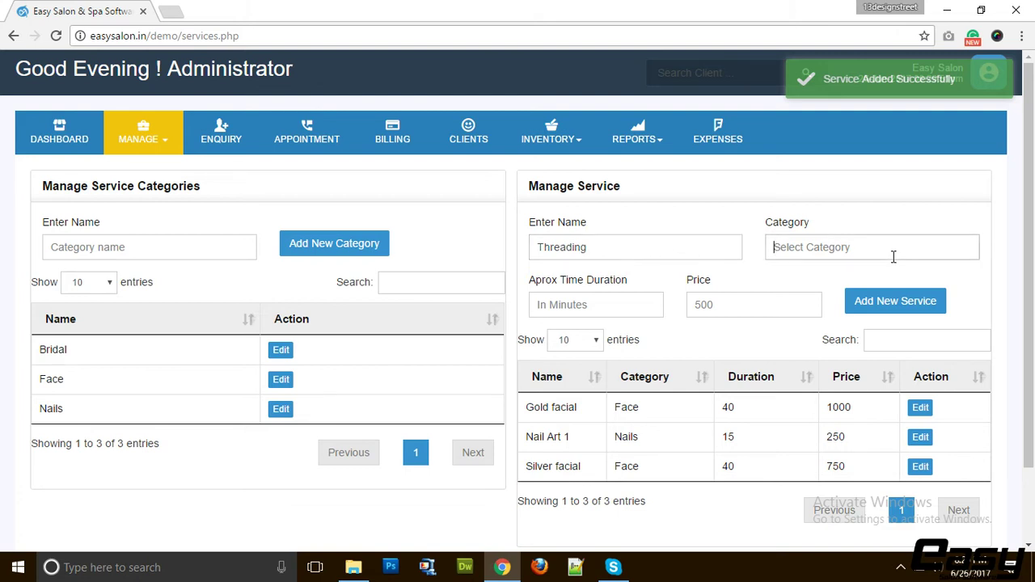
{"action": "type", "text": "face"}
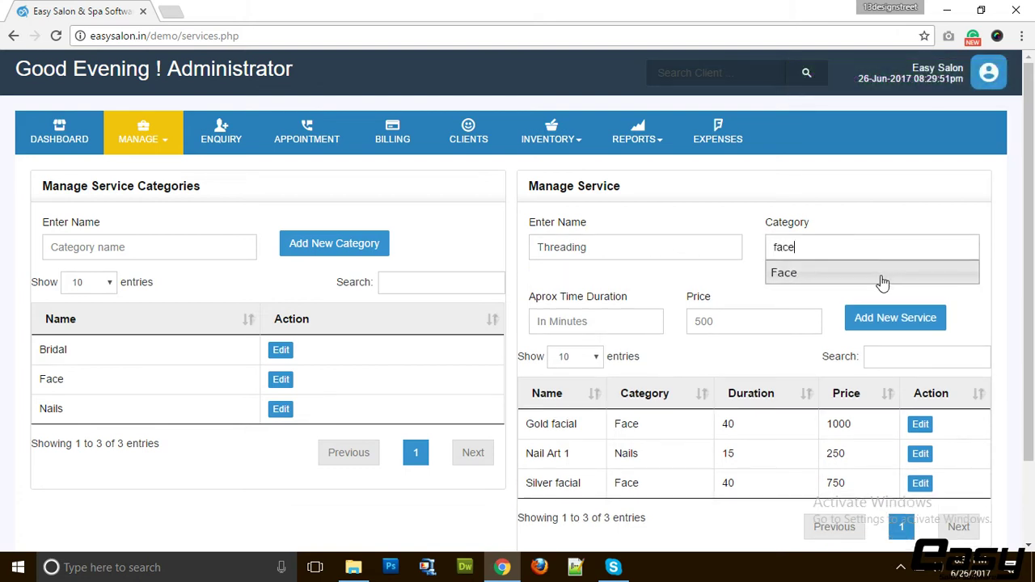
{"action": "left_click", "coordinate": [882, 277]}
{"action": "left_click", "coordinate": [604, 325]}
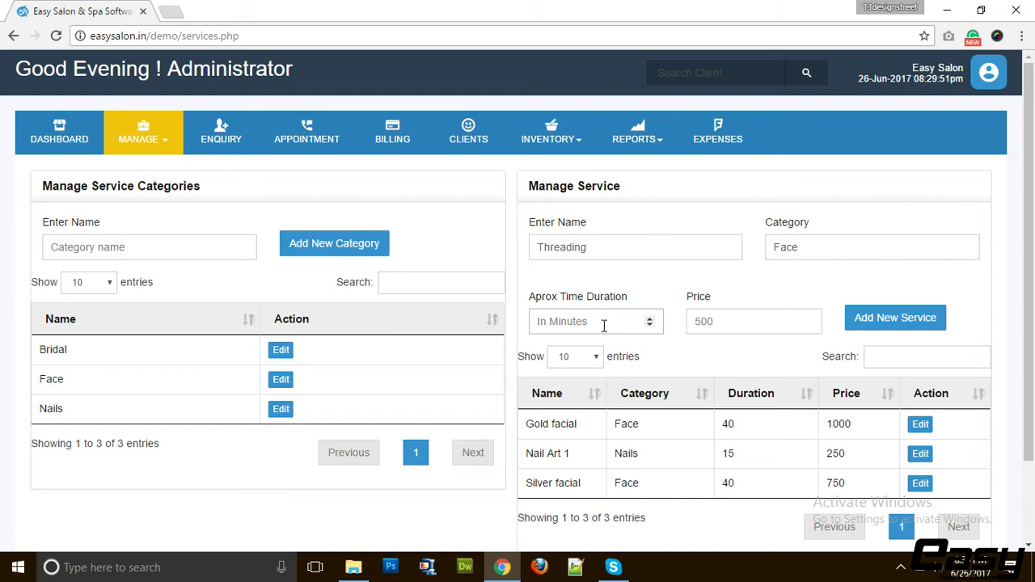
{"action": "type", "text": "25"}
{"action": "key", "text": "Tab"}
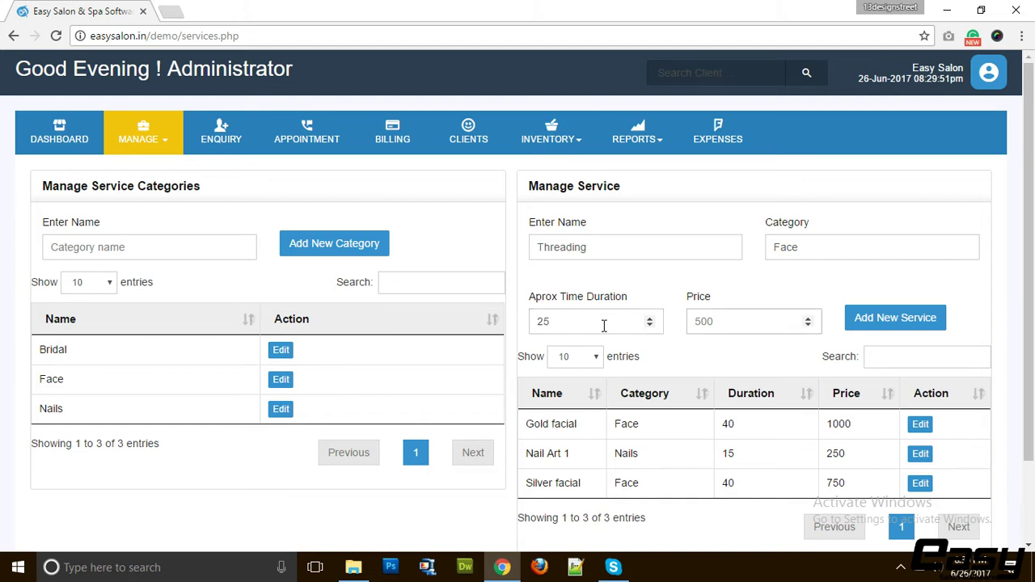
{"action": "type", "text": "180"}
{"action": "left_click", "coordinate": [900, 320]}
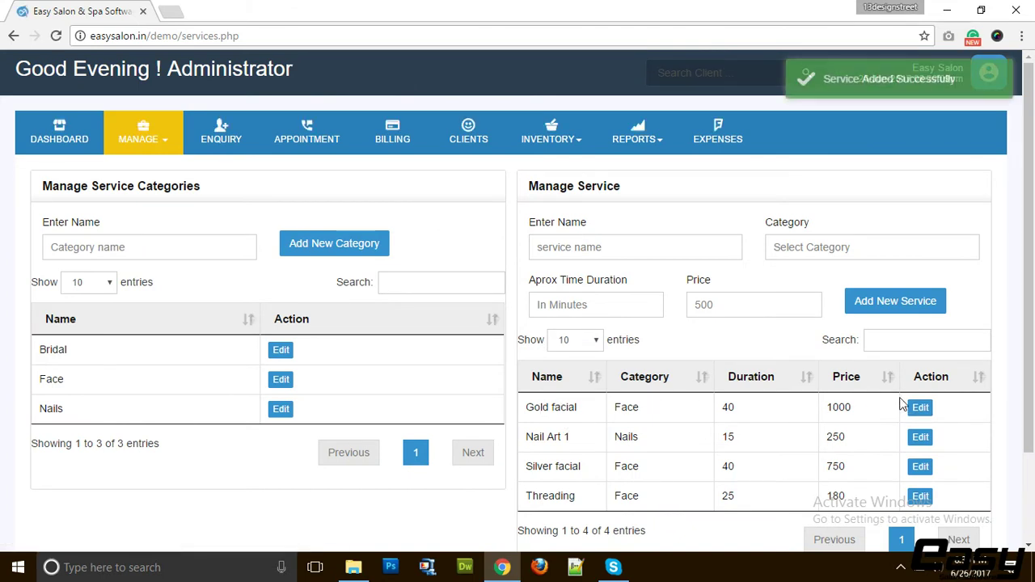
Change Gold facial's price from 1000 to 1500
{"action": "left_click", "coordinate": [915, 409]}
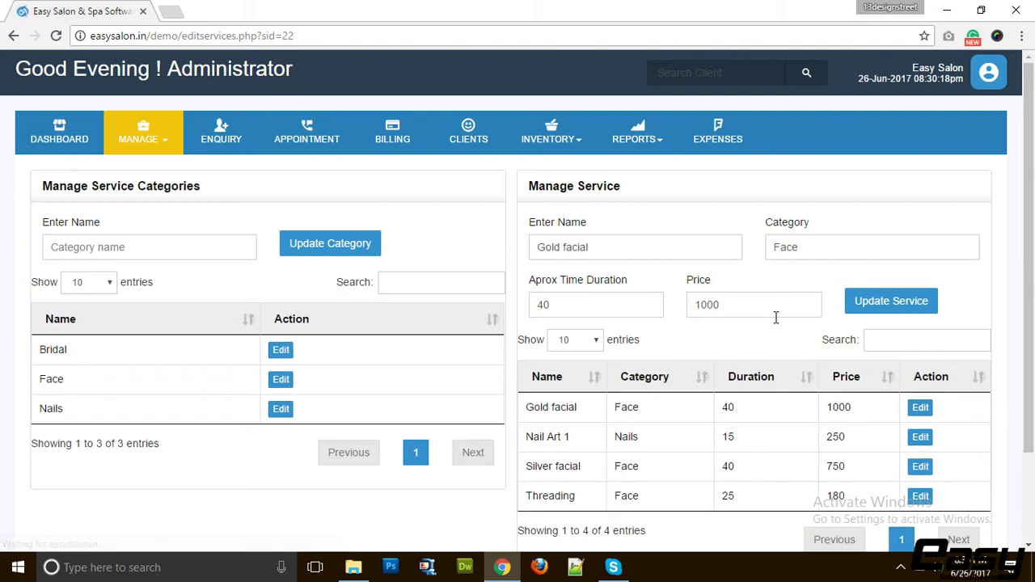
{"action": "left_click", "coordinate": [704, 305]}
{"action": "type", "text": "5"}
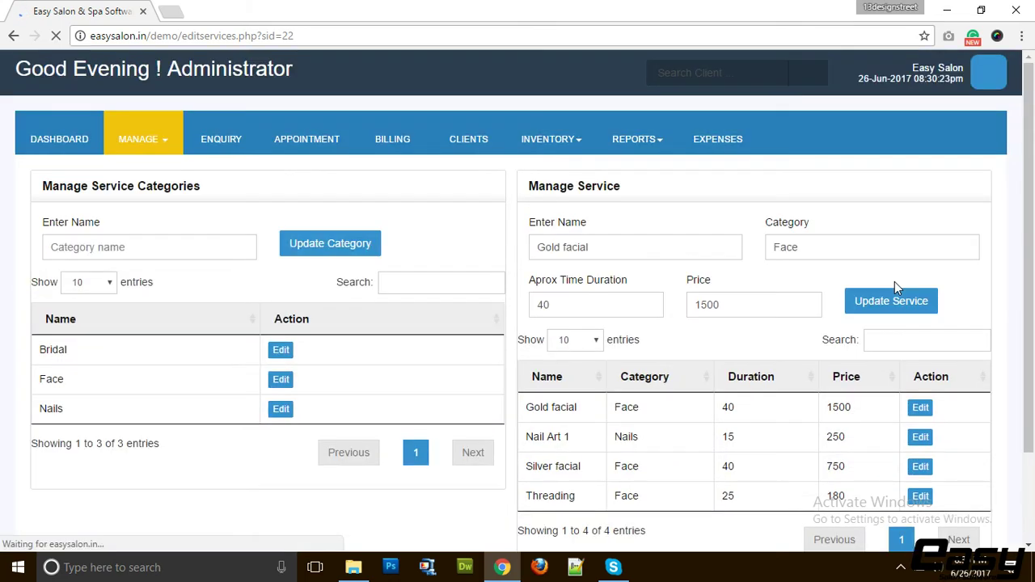
{"action": "double_click", "coordinate": [839, 407]}
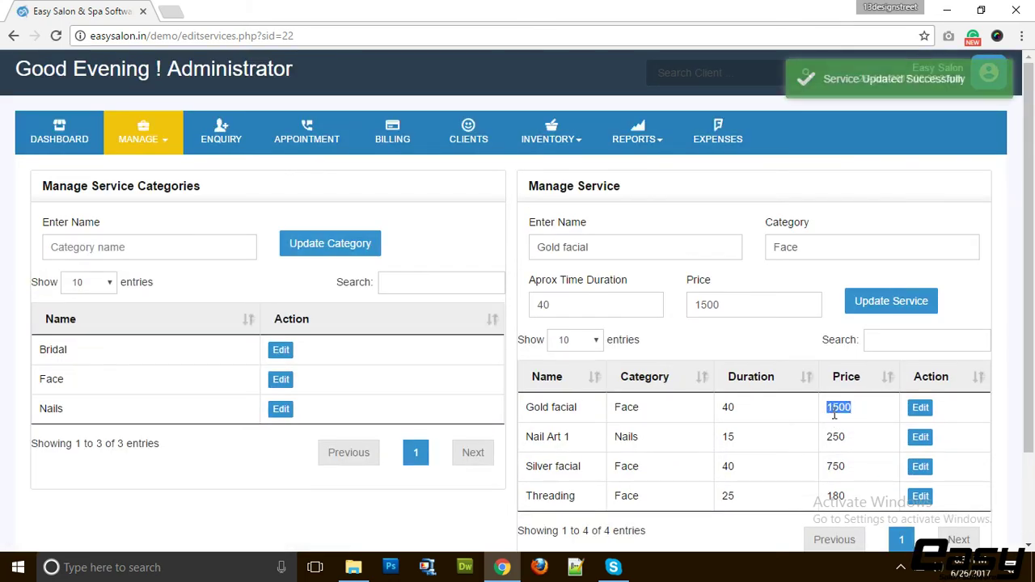
{"action": "left_click", "coordinate": [153, 139]}
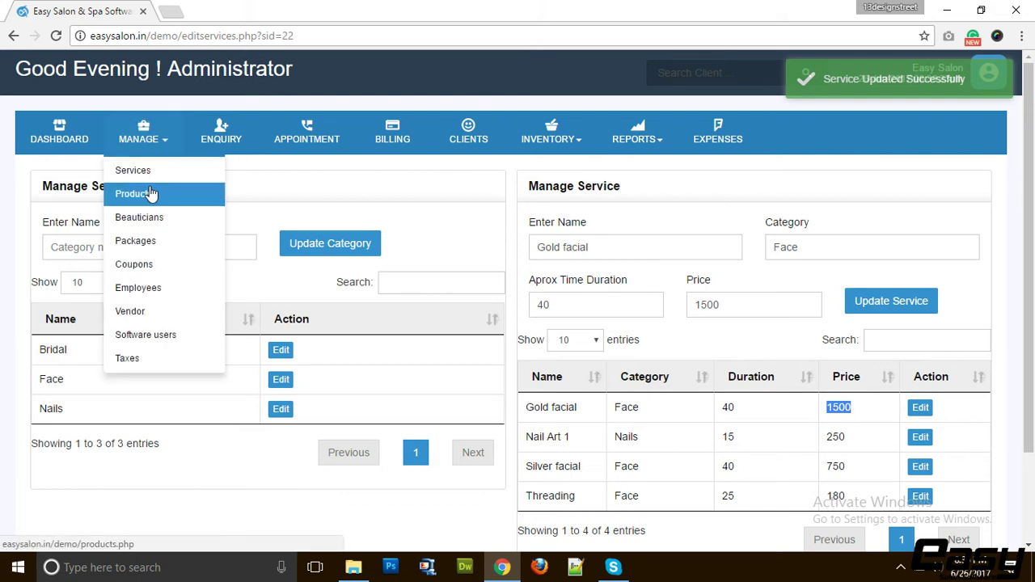
Add product Herbal Shampoo priced 500 on the Products page
{"action": "left_click", "coordinate": [151, 194]}
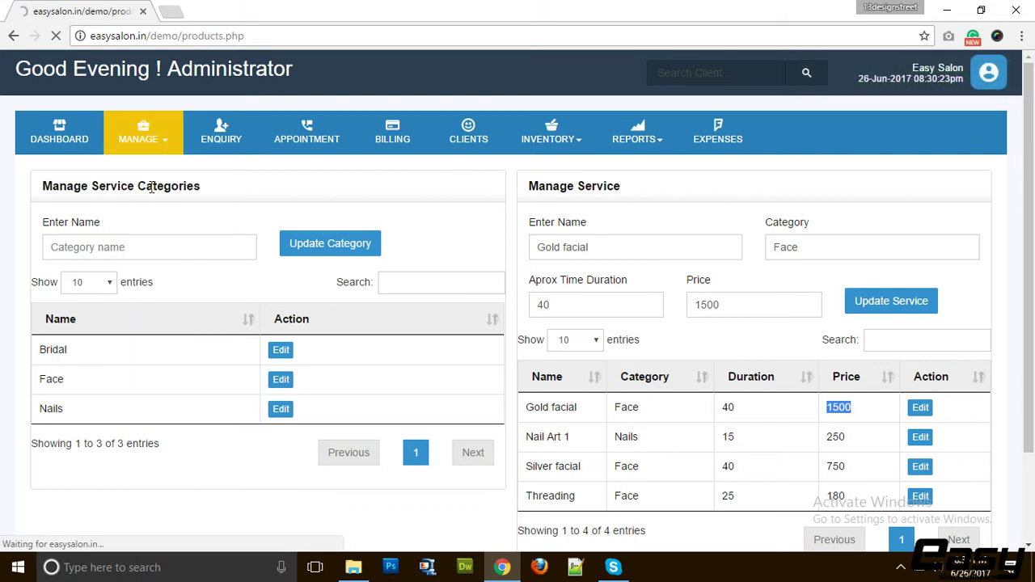
{"action": "left_click", "coordinate": [125, 248]}
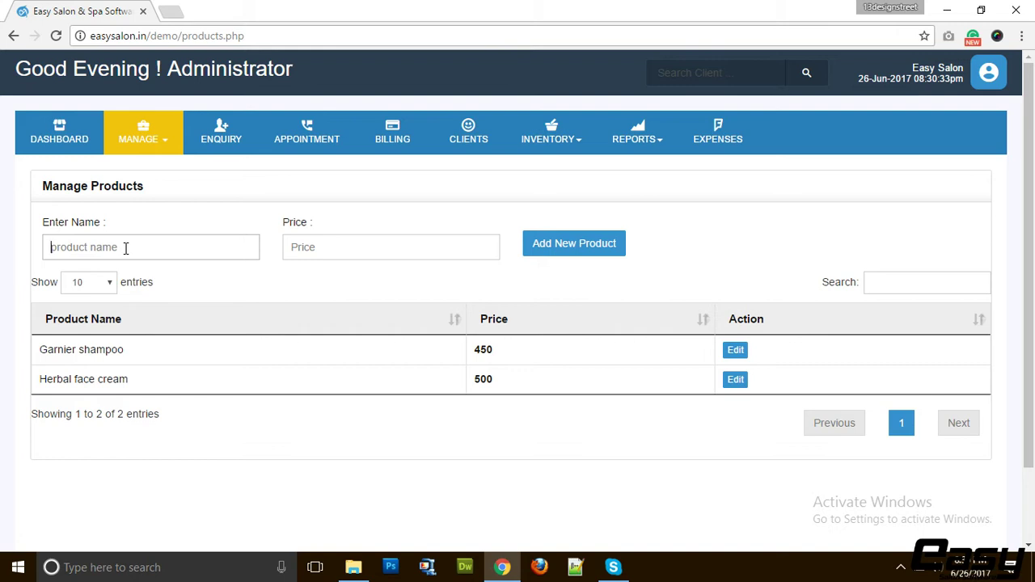
{"action": "type", "text": "Herbal Shampoo"}
{"action": "key", "text": "Tab"}
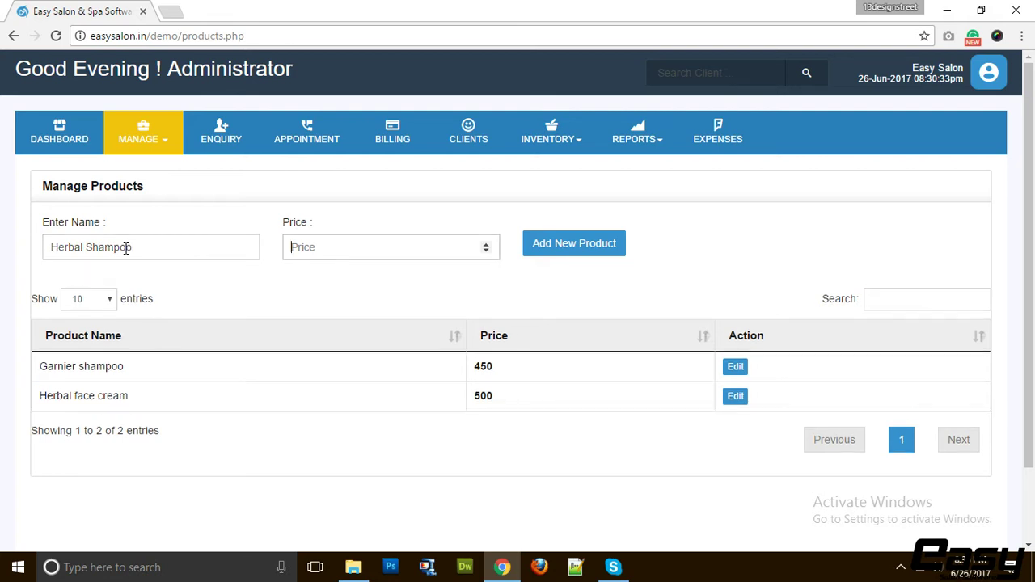
{"action": "type", "text": "50"}
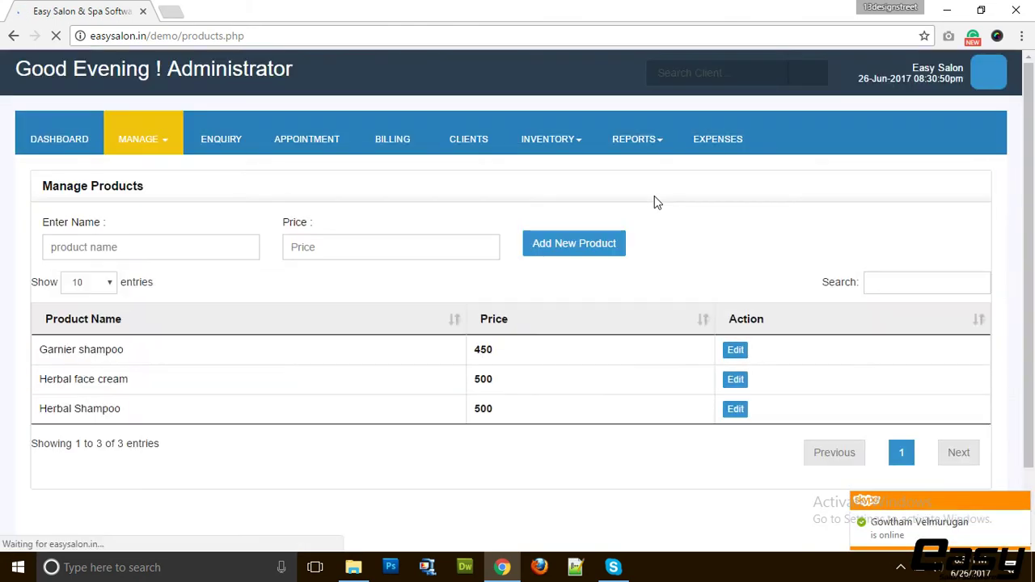
Update Herbal face cream's price from 500 to 1000
{"action": "left_click", "coordinate": [736, 380]}
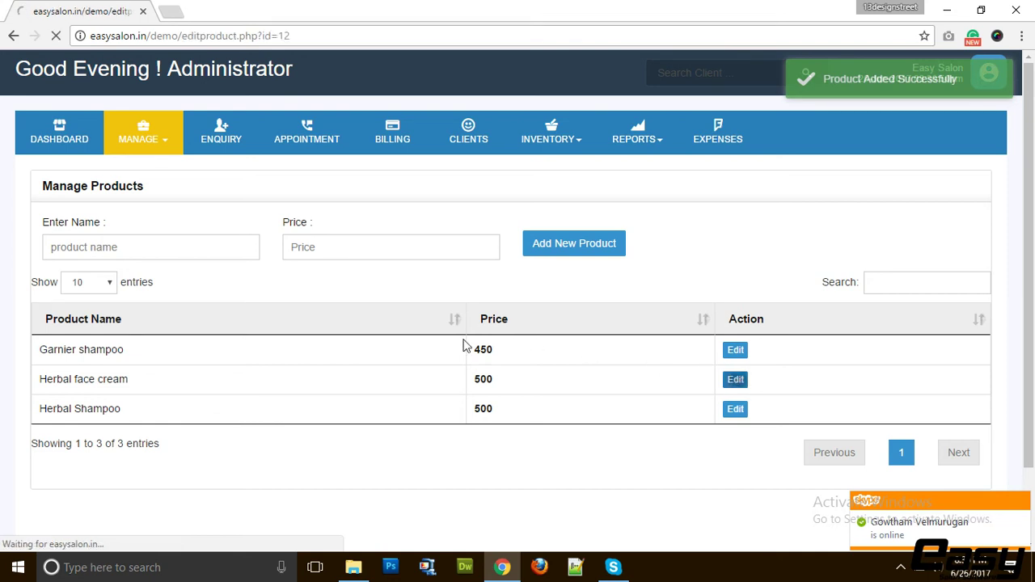
{"action": "double_click", "coordinate": [290, 236]}
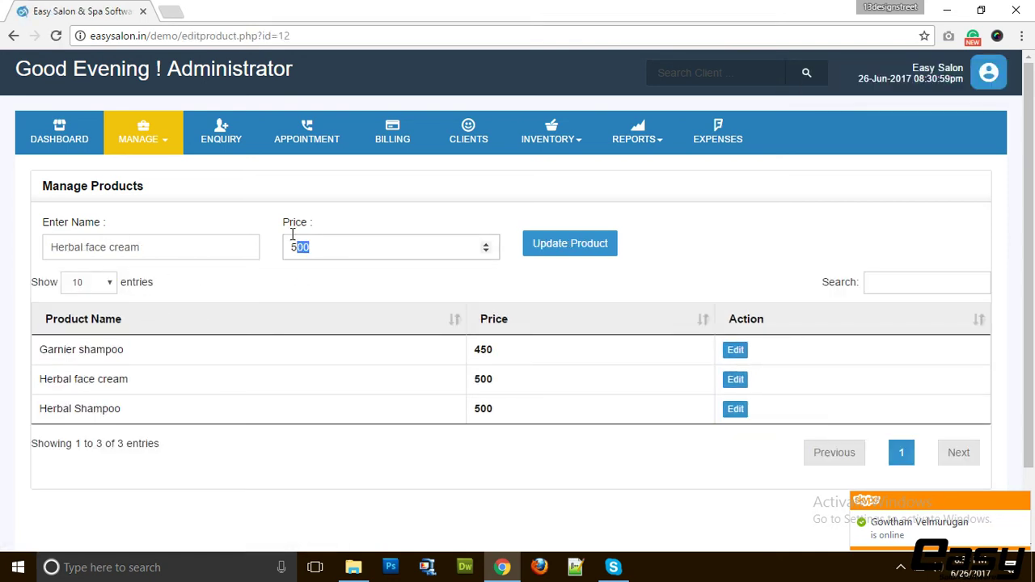
{"action": "type", "text": "1000"}
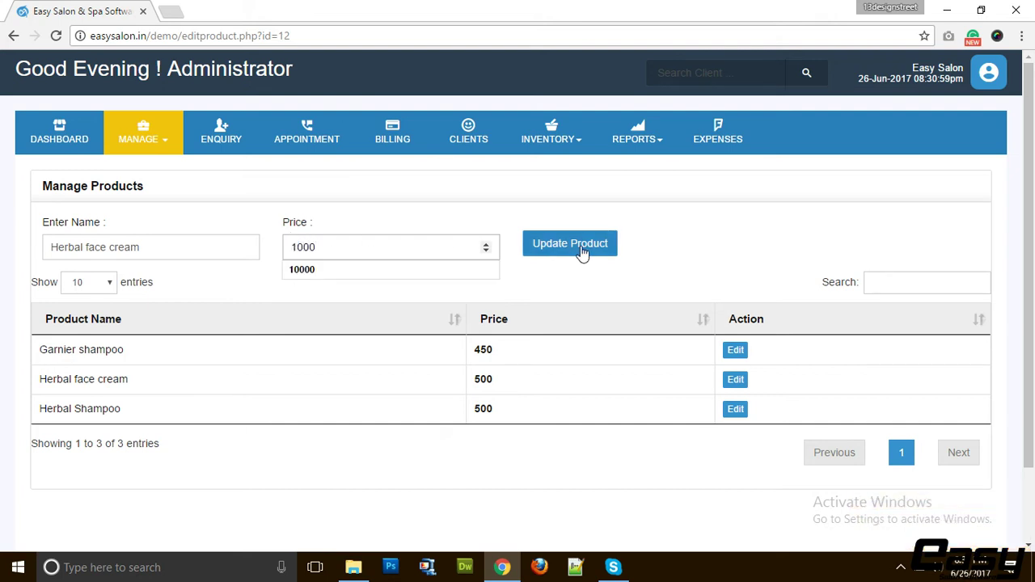
{"action": "left_click", "coordinate": [576, 247]}
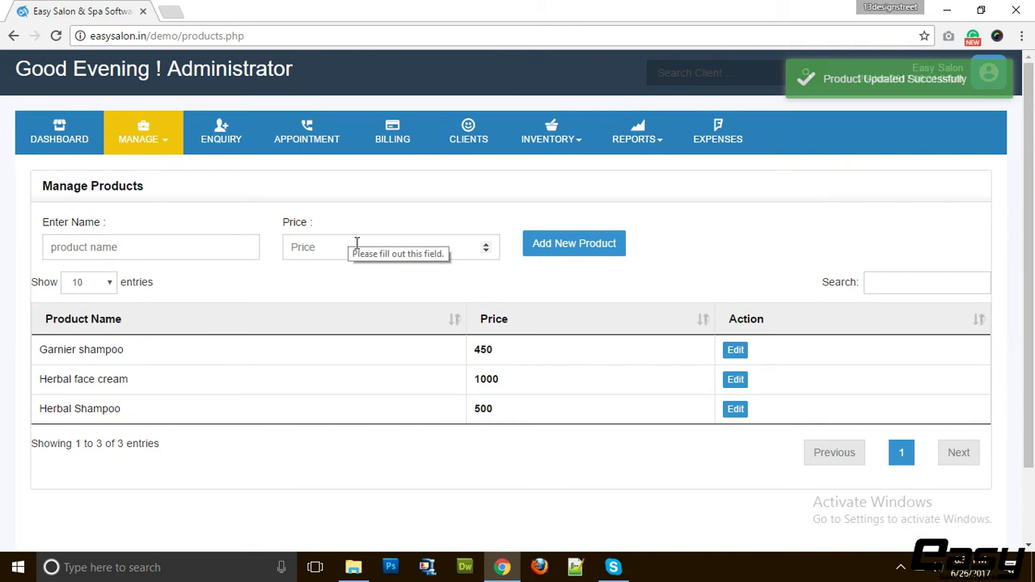
{"action": "left_click", "coordinate": [170, 141]}
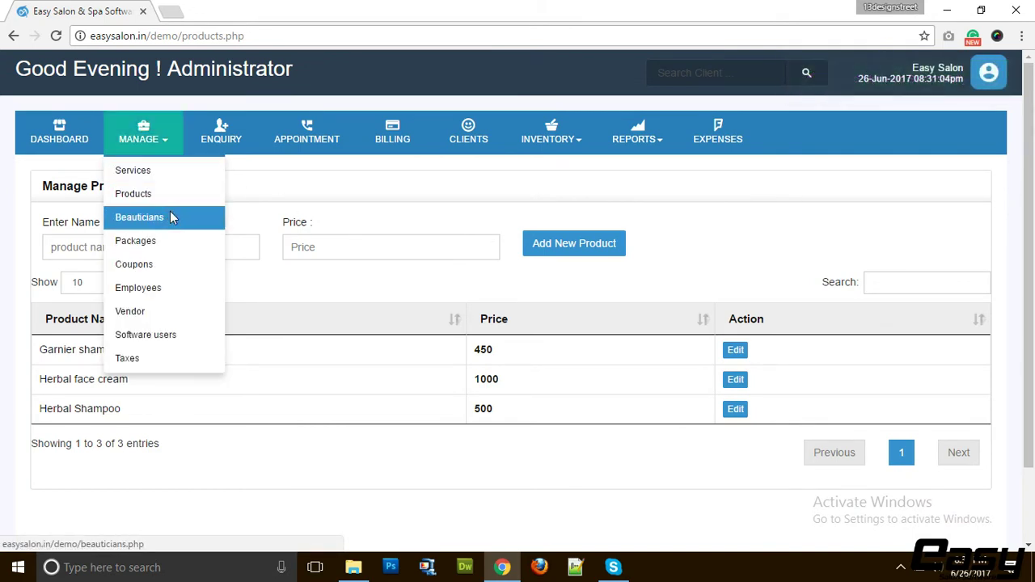
Start beautician 'New beautician' with 10% service and 1% product commission
{"action": "left_click", "coordinate": [171, 215]}
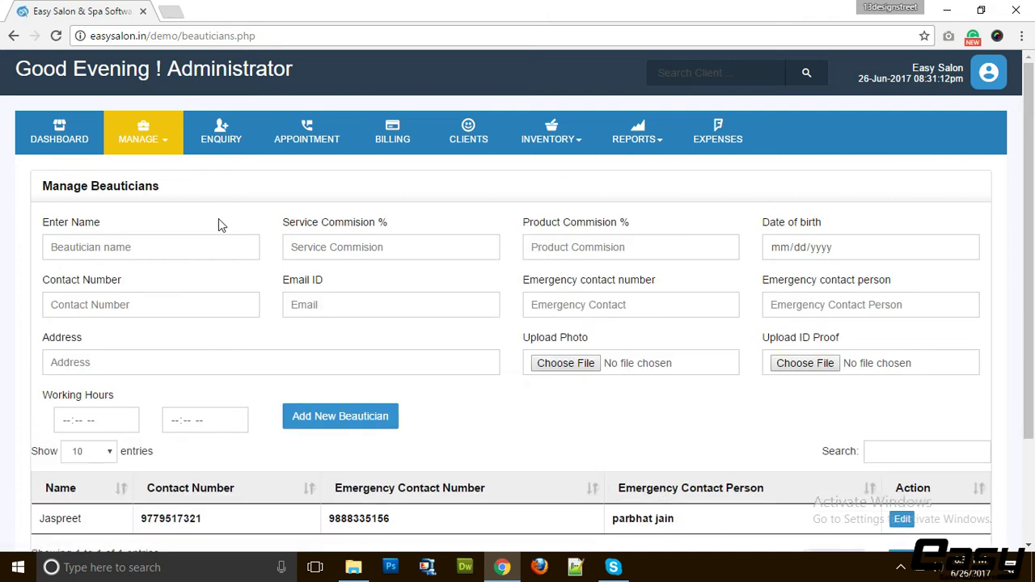
{"action": "left_click", "coordinate": [158, 247]}
{"action": "type", "text": "New "}
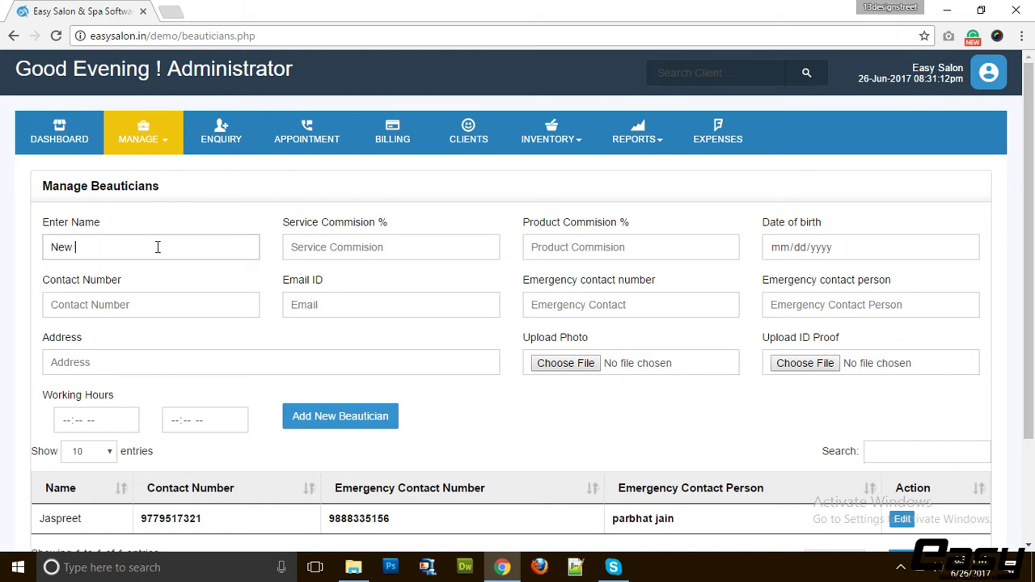
{"action": "type", "text": "beautician"}
{"action": "key", "text": "Tab"}
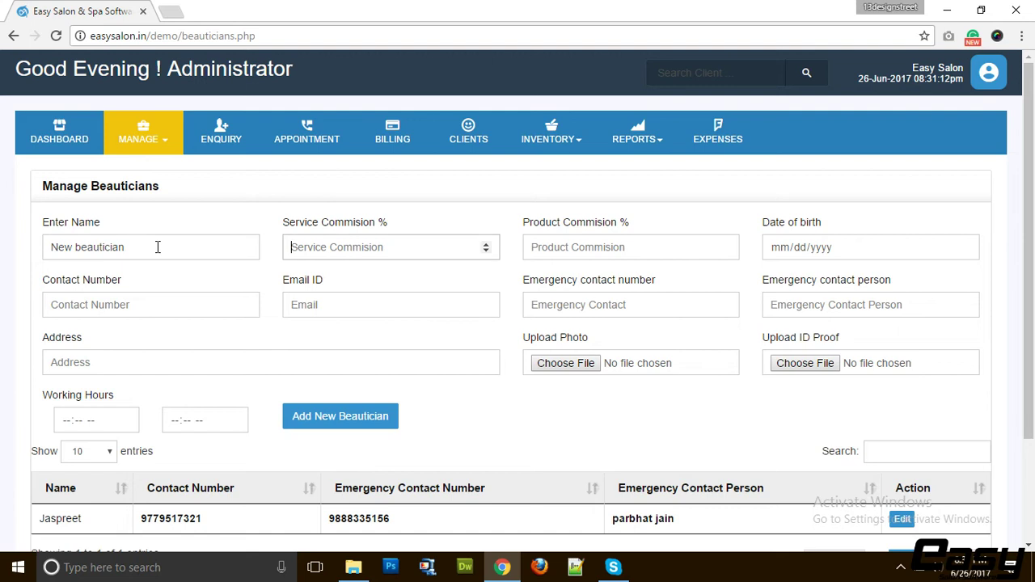
{"action": "type", "text": "10"}
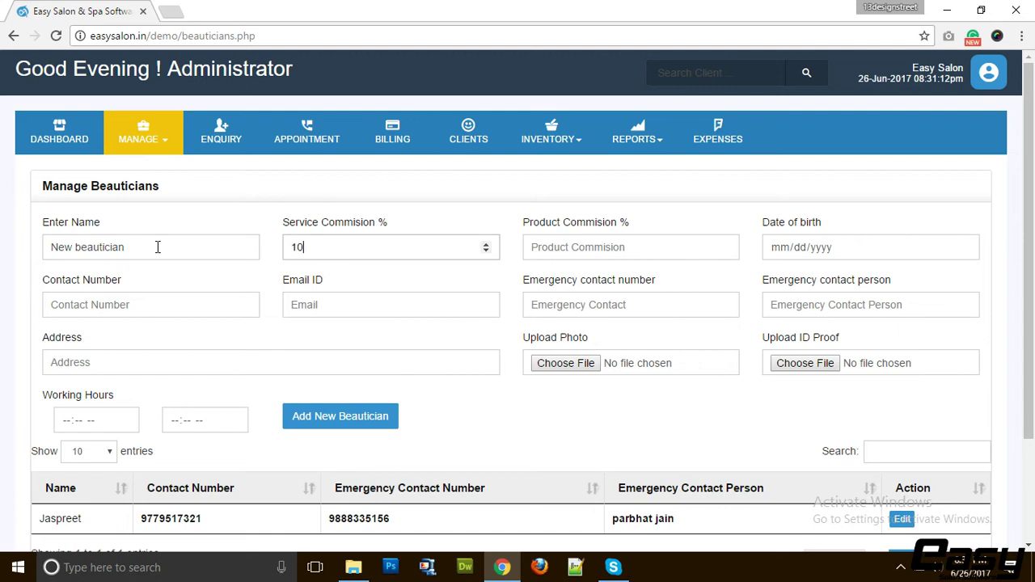
{"action": "key", "text": "Tab"}
{"action": "type", "text": "1"}
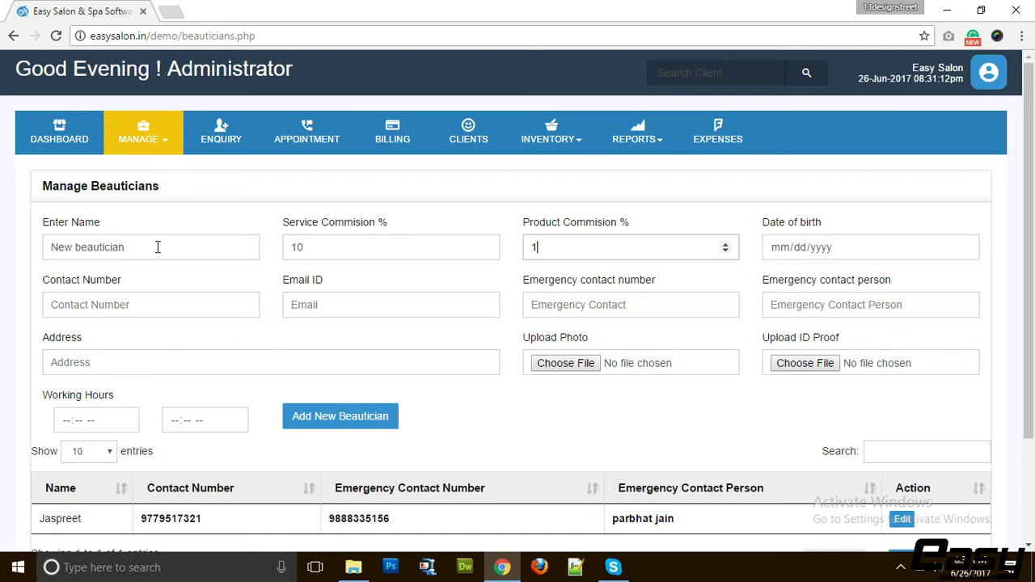
{"action": "left_click", "coordinate": [964, 247]}
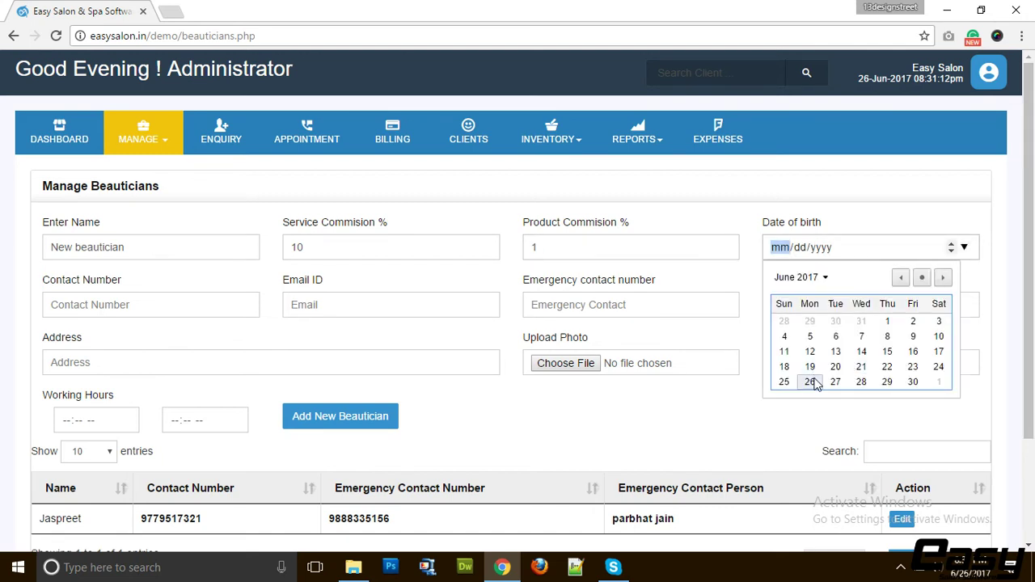
{"action": "left_click", "coordinate": [810, 381]}
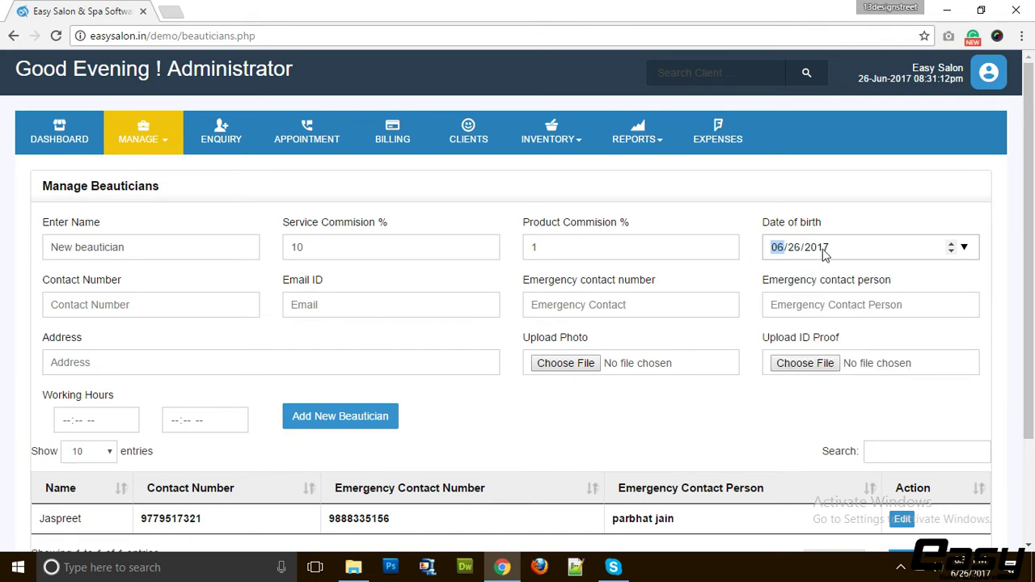
{"action": "left_click", "coordinate": [824, 251]}
{"action": "type", "text": "1991"}
Fill in contact number, email, emergency contact number and person, and a test address
{"action": "left_click", "coordinate": [172, 305]}
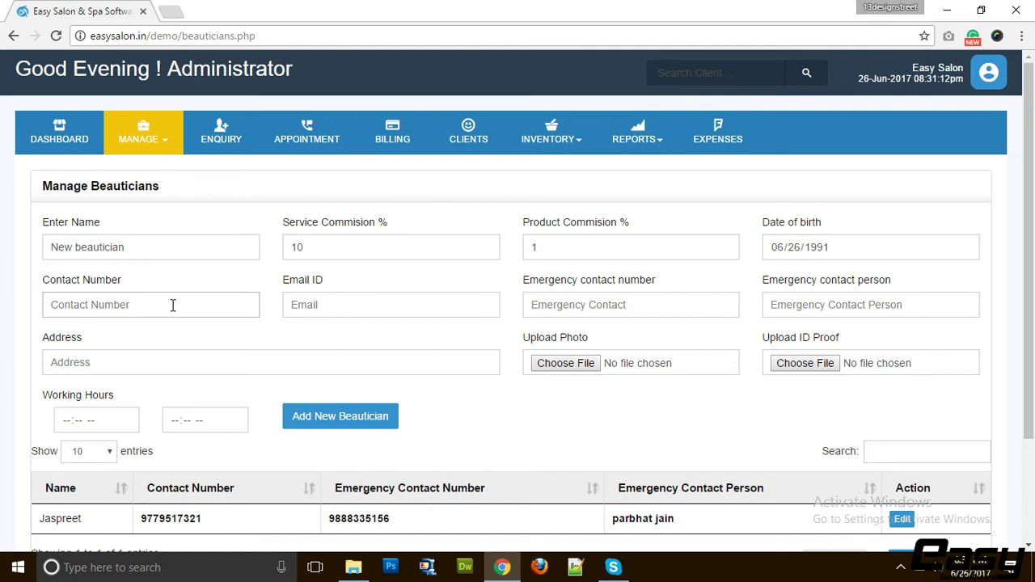
{"action": "key", "text": "Tab"}
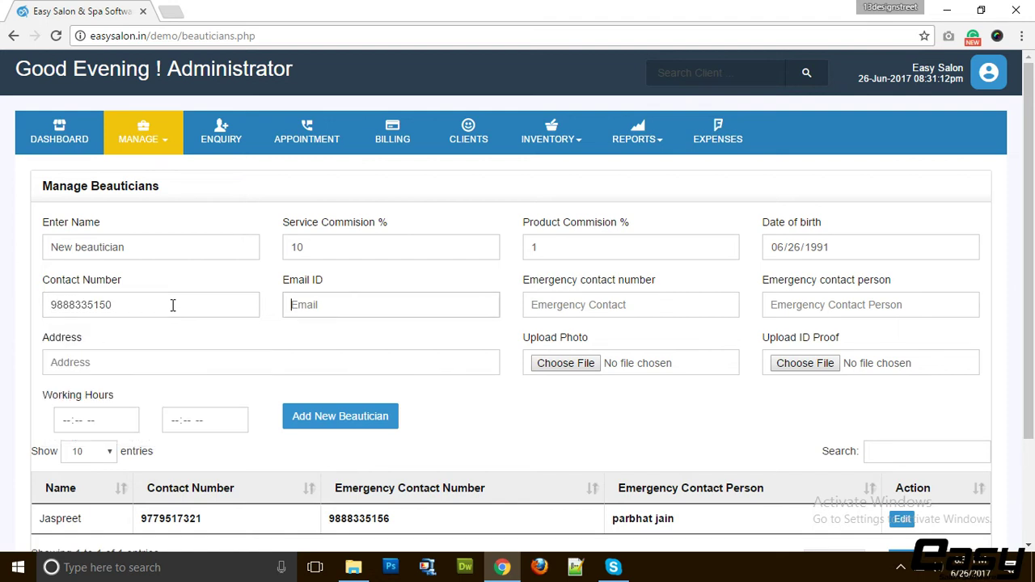
{"action": "type", "text": "info@"}
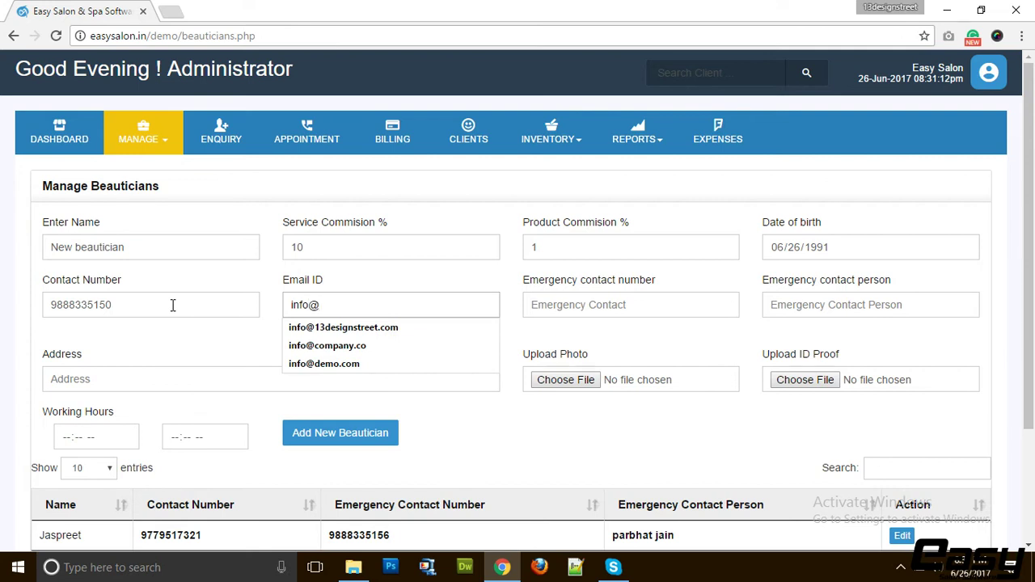
{"action": "type", "text": "test.co"}
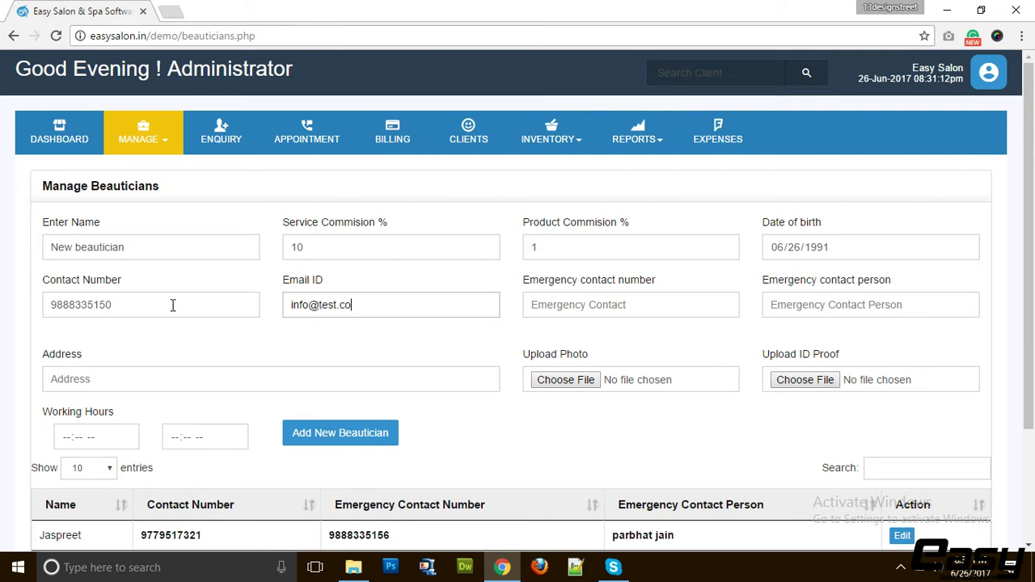
{"action": "key", "text": "Tab"}
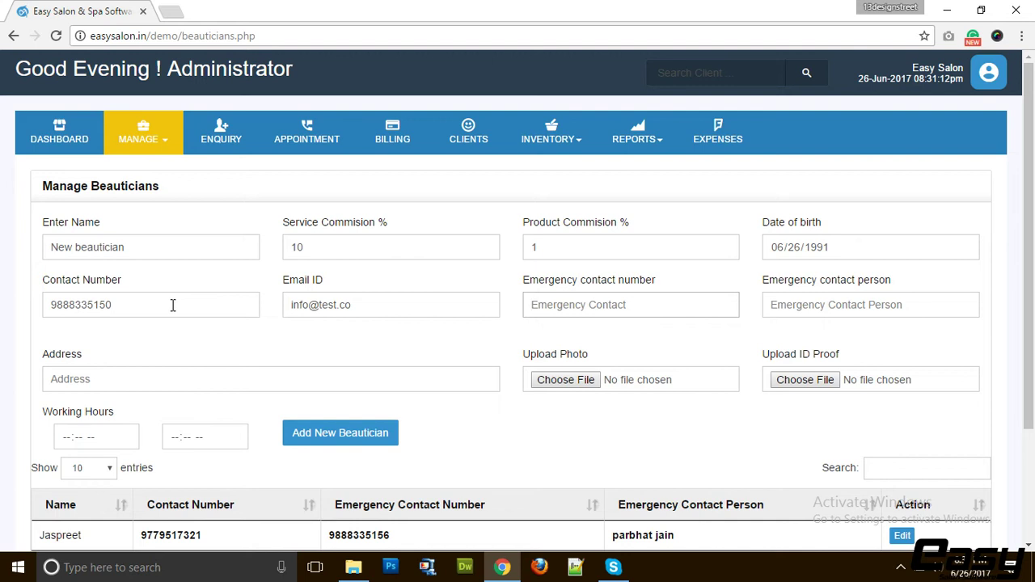
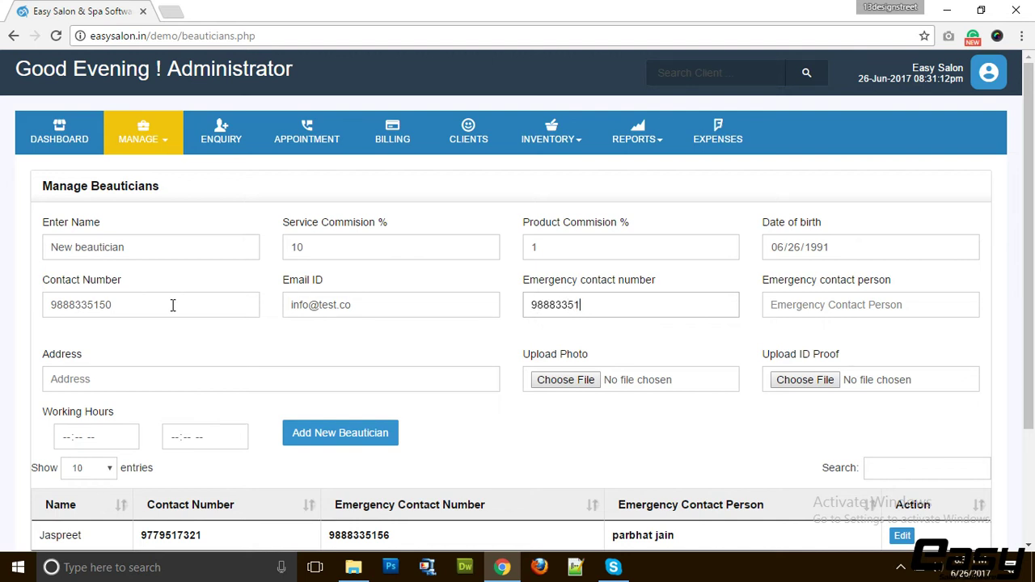
{"action": "key", "text": "Tab"}
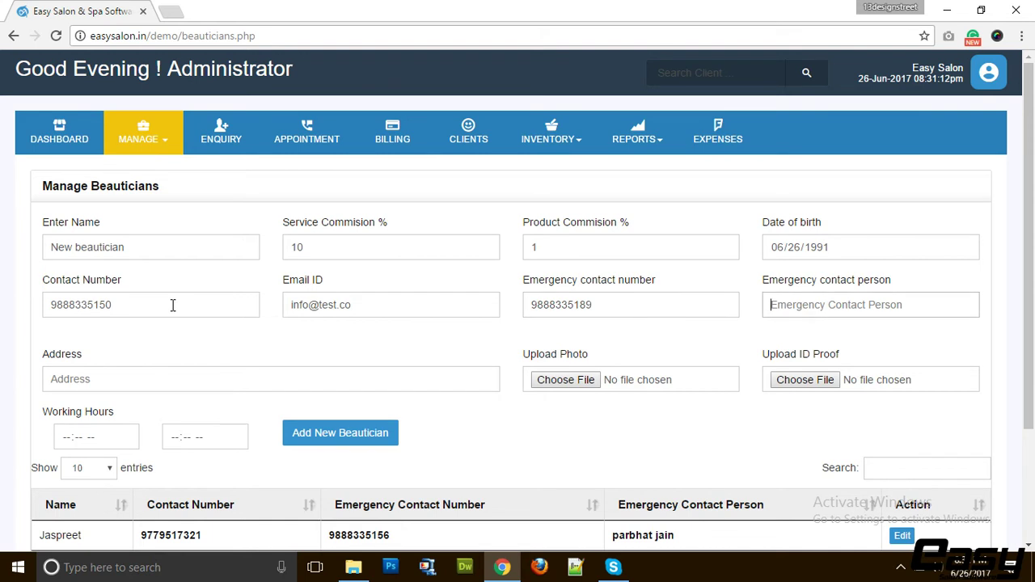
{"action": "type", "text": "test"}
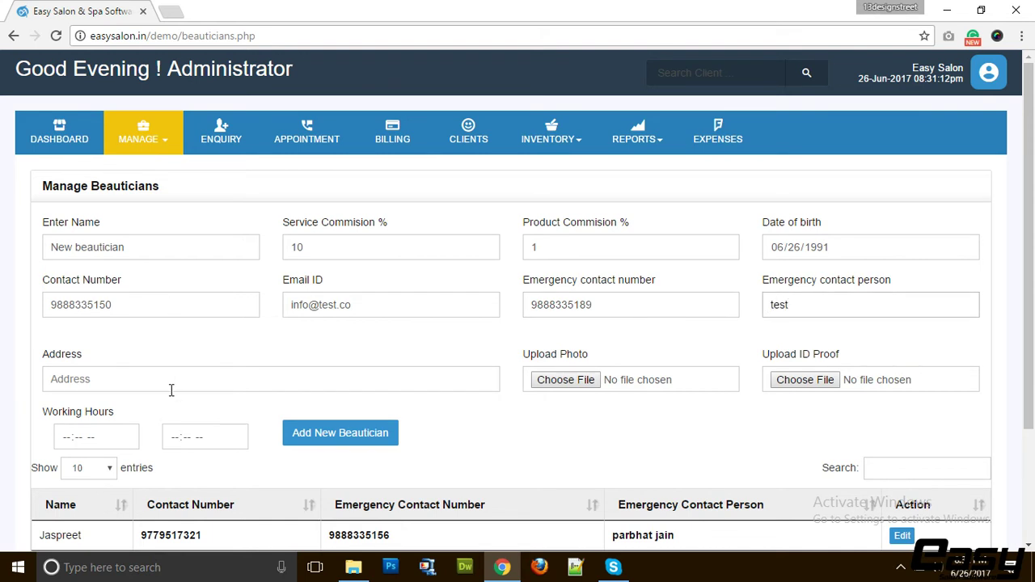
{"action": "left_click", "coordinate": [171, 389]}
{"action": "type", "text": "test"}
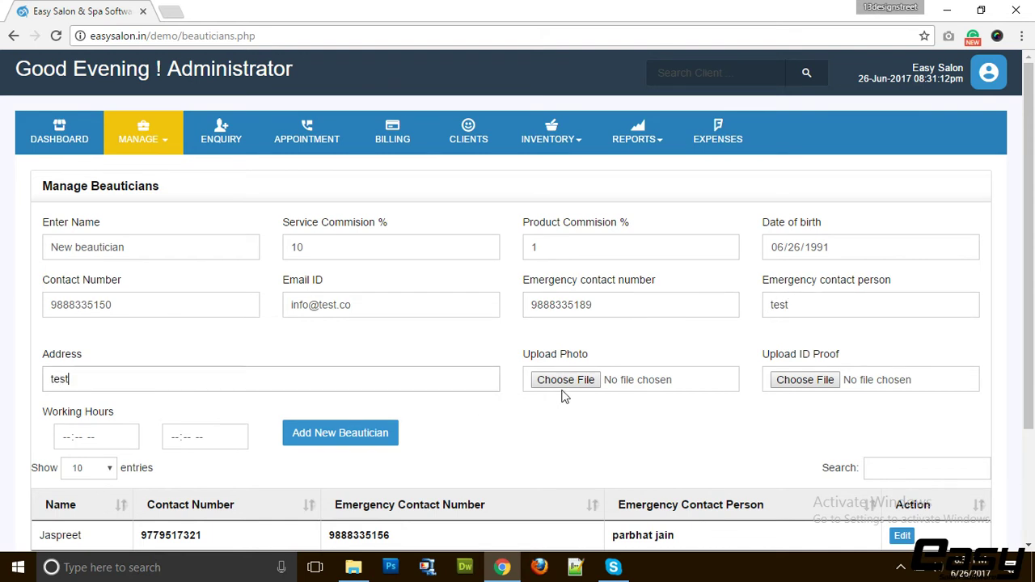
{"action": "left_click", "coordinate": [564, 383]}
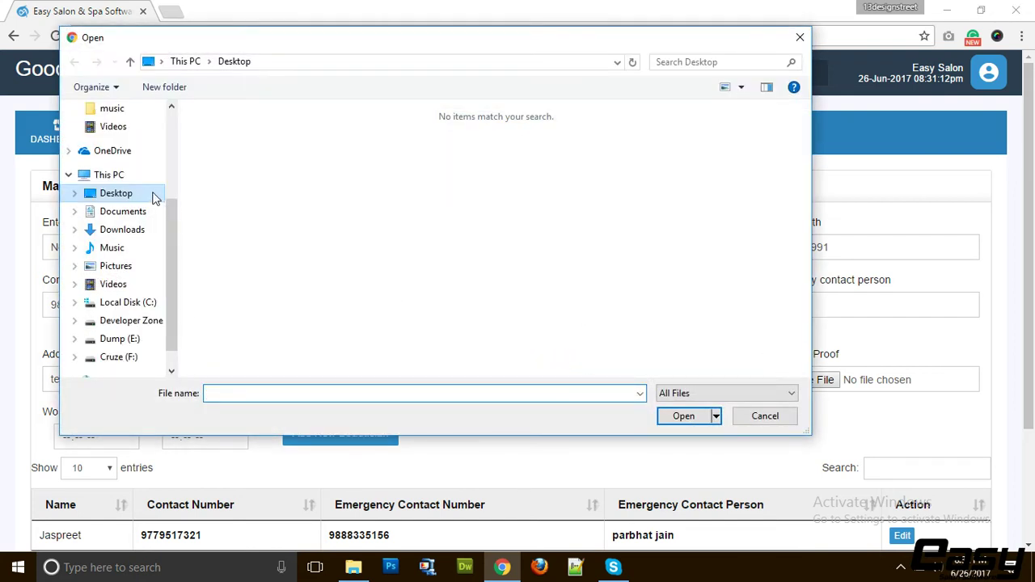
Attach aura.jpg from Dump (E:) > 25 june as the beautician's photo
{"action": "scroll", "coordinate": [132, 213], "scroll_direction": "up", "scroll_amount": 1}
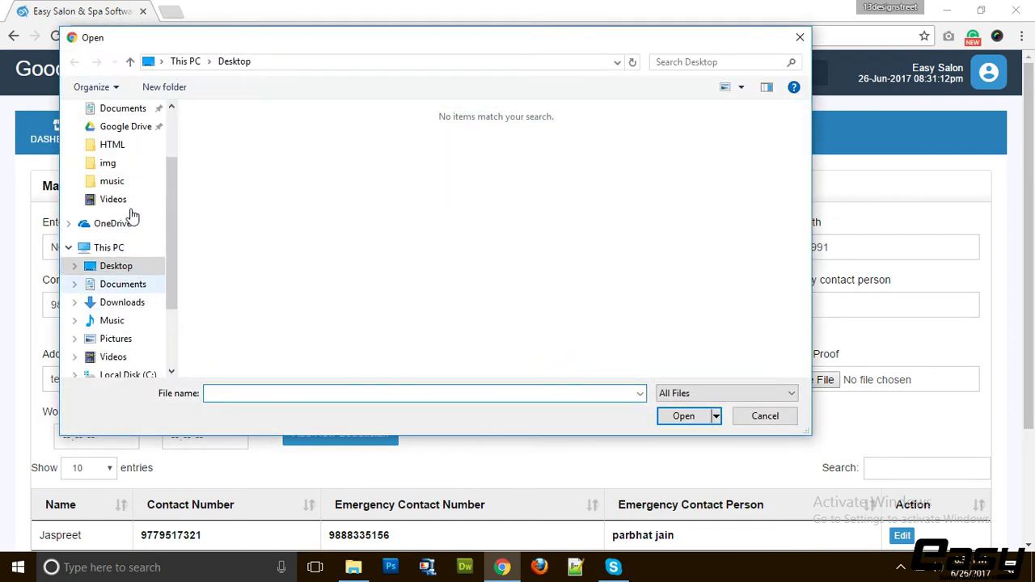
{"action": "scroll", "coordinate": [125, 341], "scroll_direction": "down", "scroll_amount": 2}
{"action": "left_click", "coordinate": [130, 324]}
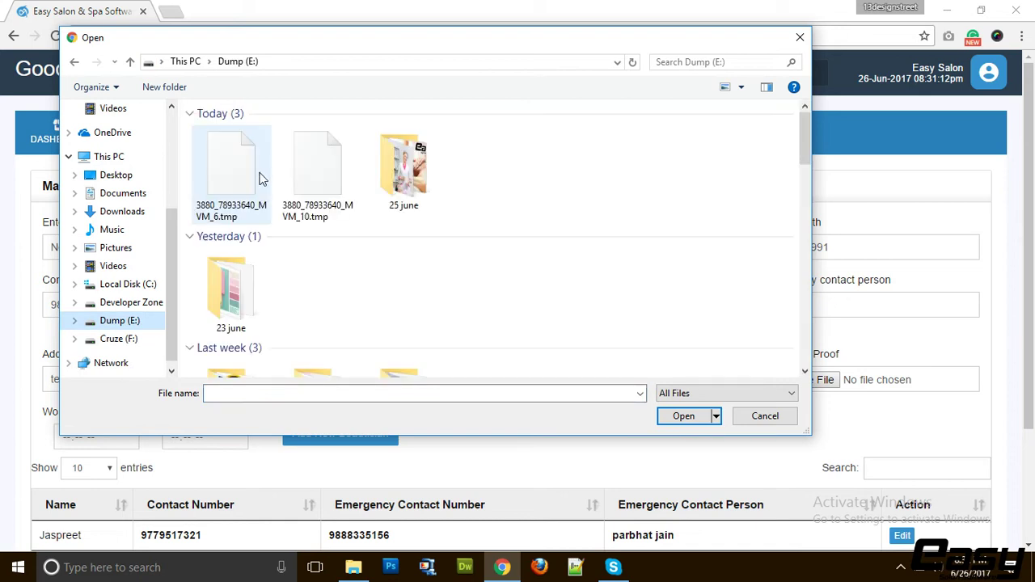
{"action": "double_click", "coordinate": [397, 171]}
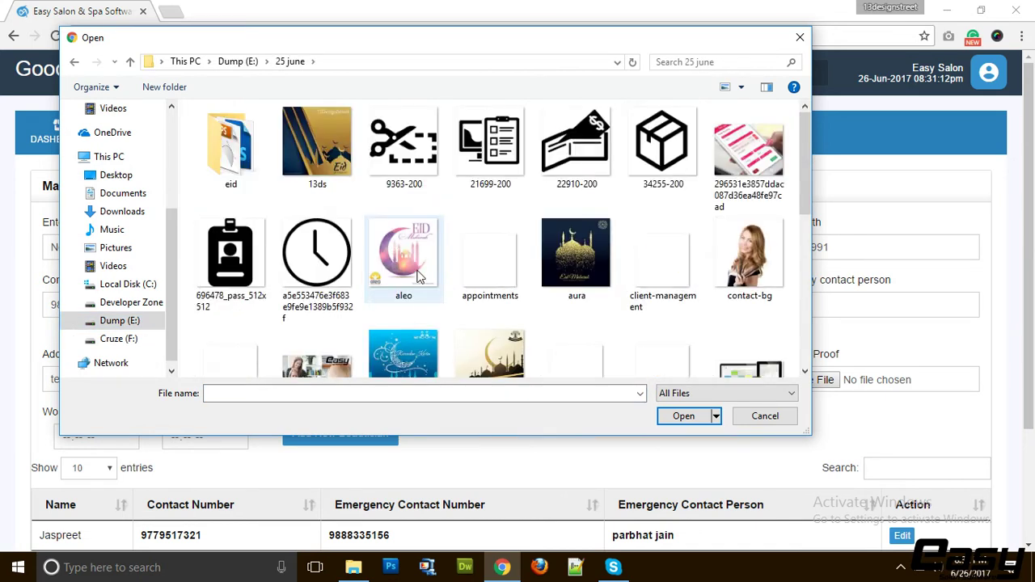
{"action": "double_click", "coordinate": [554, 255]}
Attach the 696478_pass_512x512 image as the beautician's ID proof
{"action": "scroll", "coordinate": [687, 304], "scroll_direction": "down", "scroll_amount": 1}
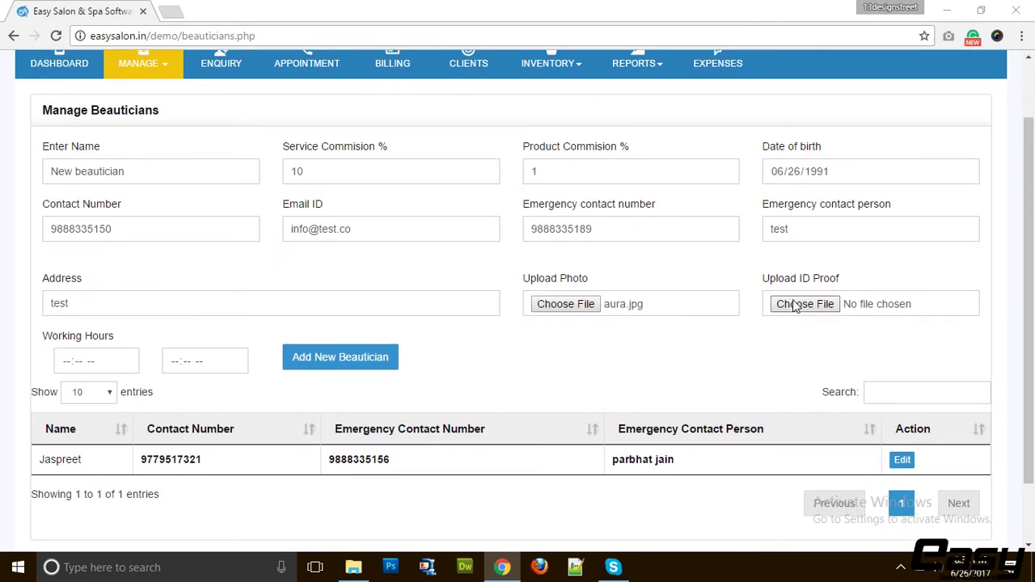
{"action": "left_click", "coordinate": [801, 304]}
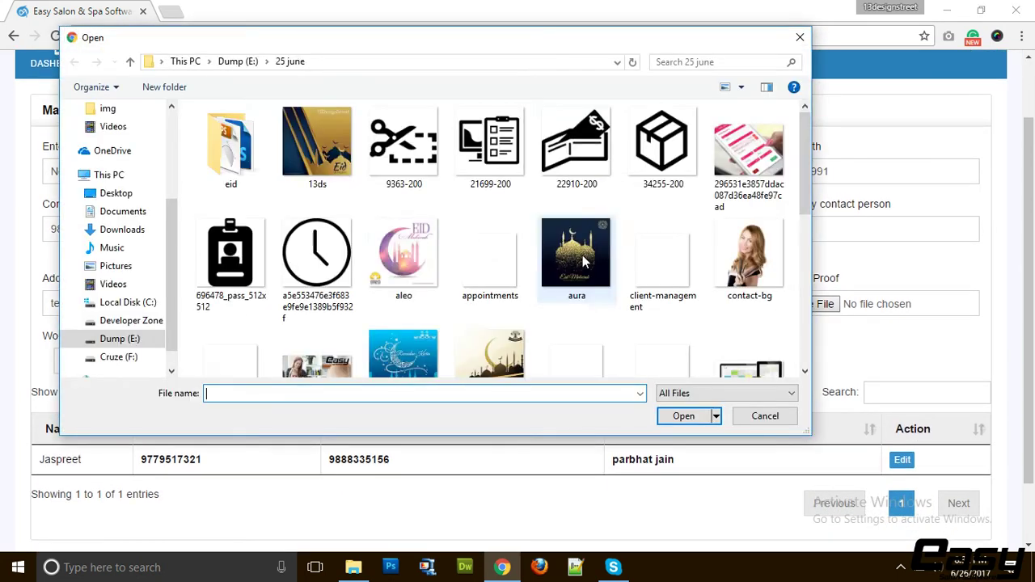
{"action": "double_click", "coordinate": [254, 254]}
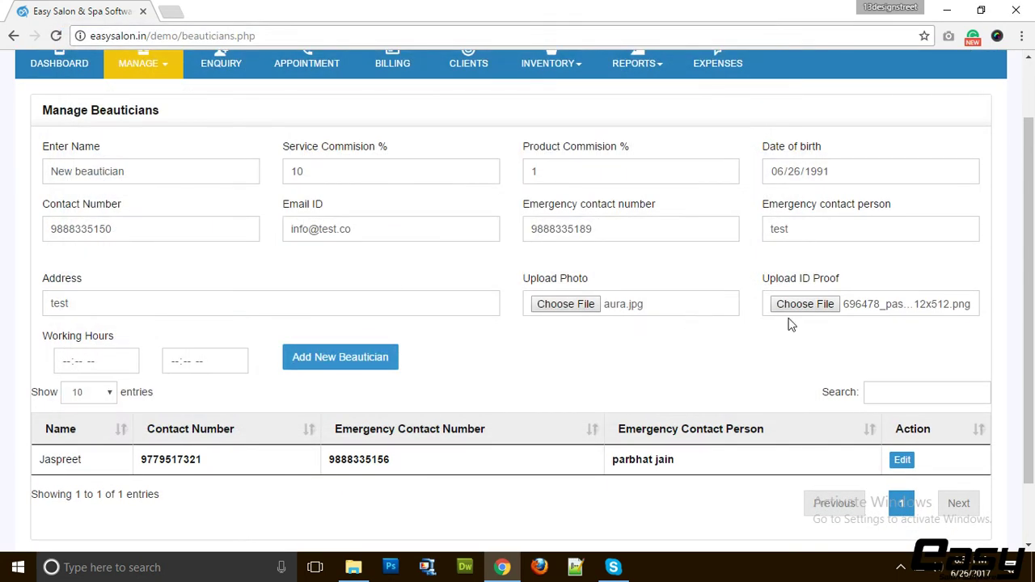
Set working hours 09:00 AM to 09:00 PM and save the new beautician
{"action": "left_click", "coordinate": [65, 366]}
{"action": "type", "text": "09:-- --"}
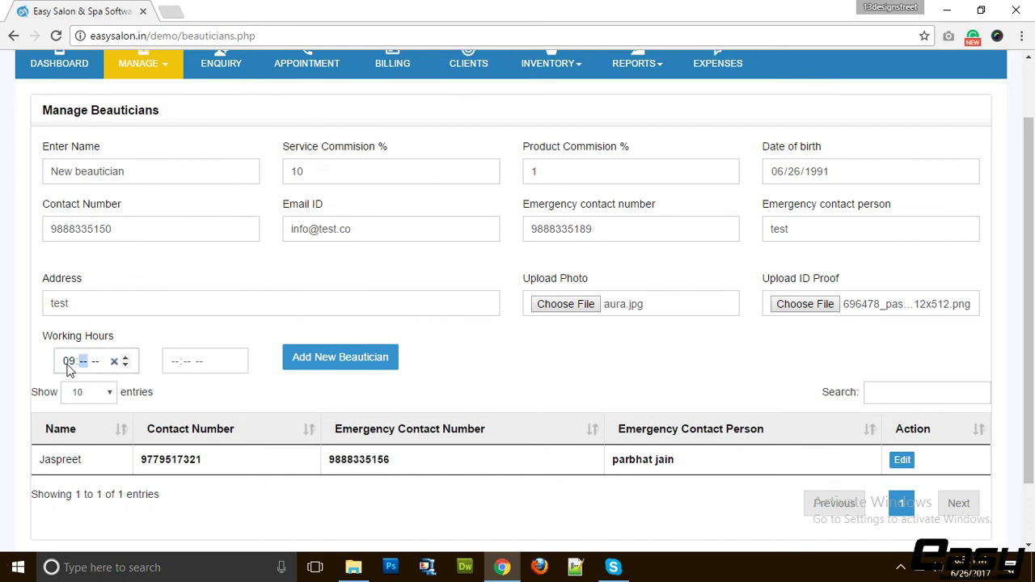
{"action": "type", "text": "00a"}
{"action": "key", "text": "Tab"}
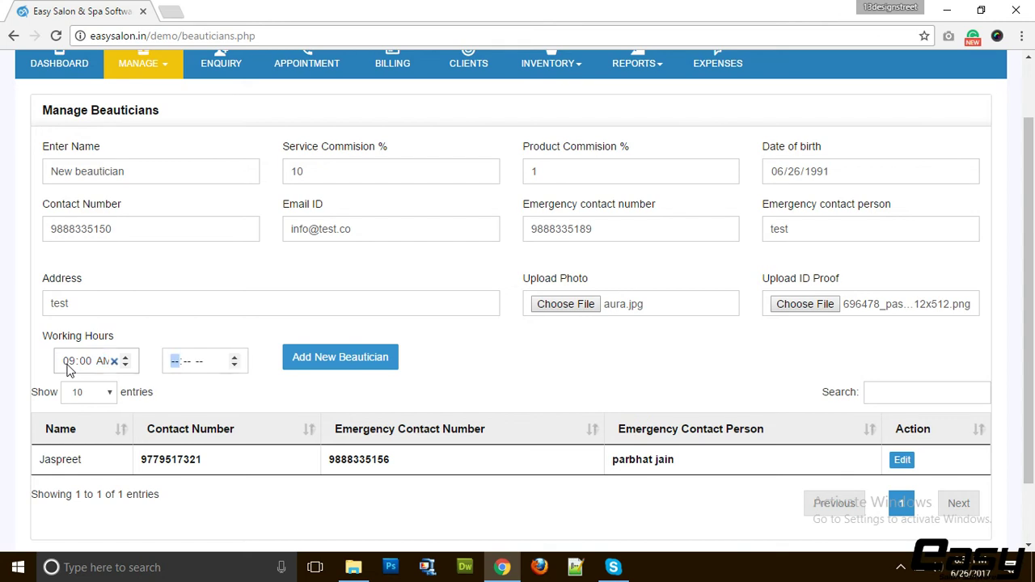
{"action": "type", "text": "0900p"}
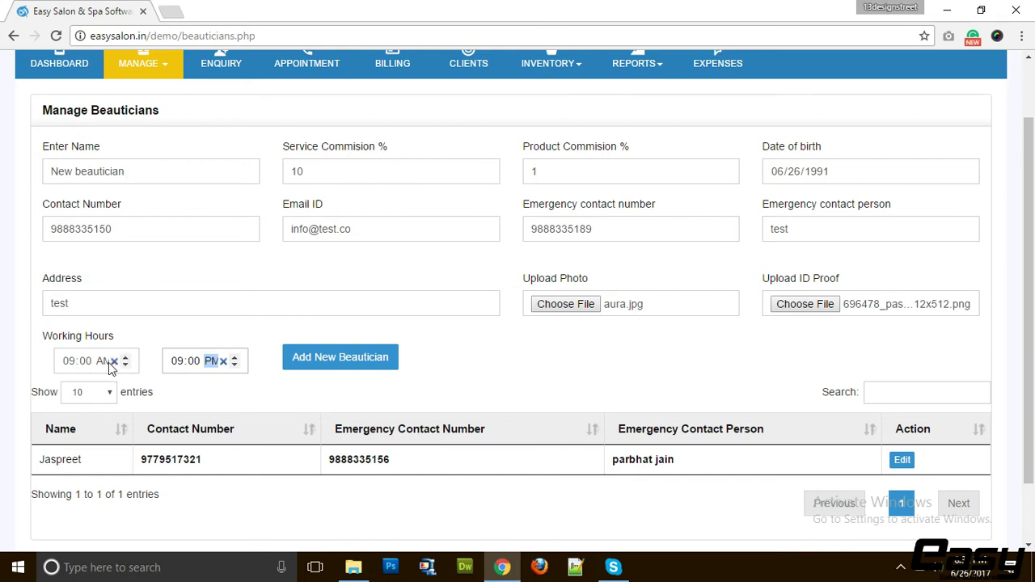
{"action": "left_click", "coordinate": [304, 362]}
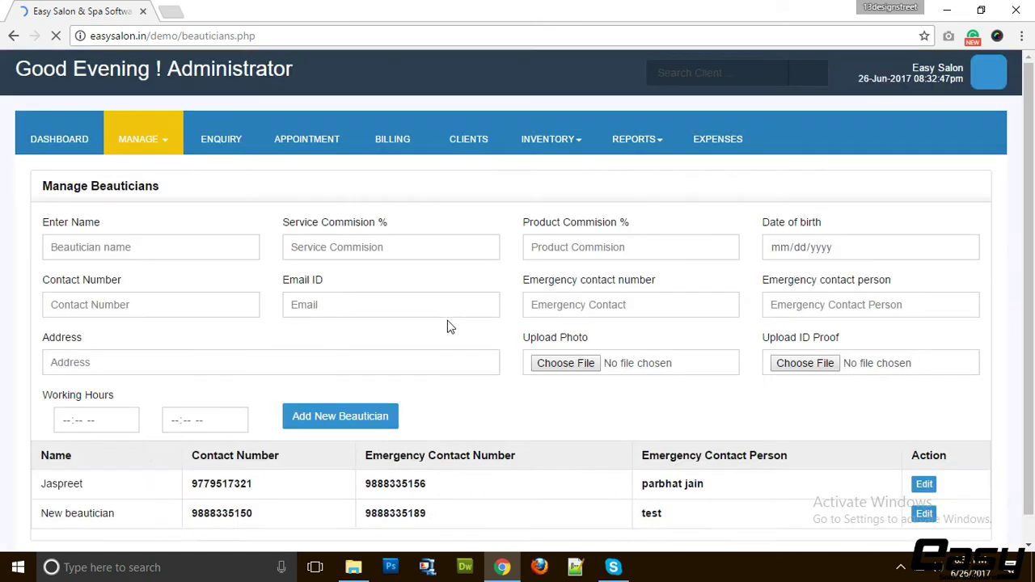
Open Jaspreet's record for editing, then go to Manage > Packages
{"action": "scroll", "coordinate": [446, 326], "scroll_direction": "down", "scroll_amount": 2}
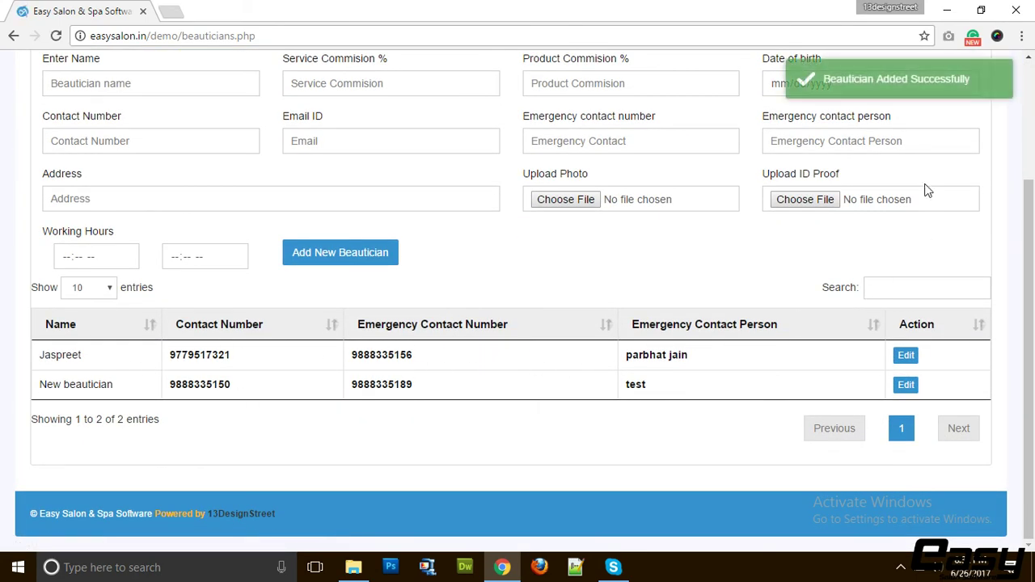
{"action": "left_click", "coordinate": [907, 357]}
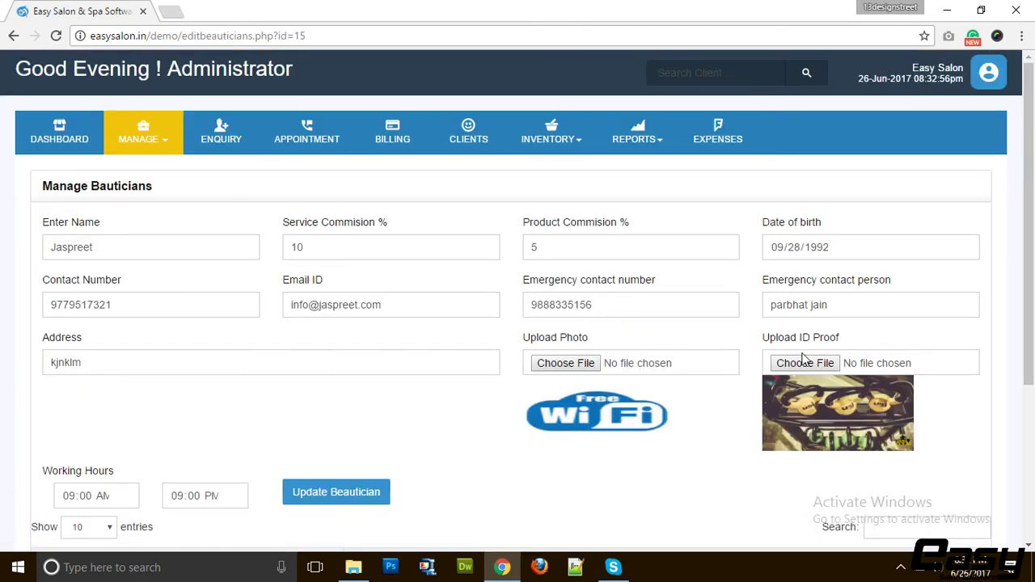
{"action": "scroll", "coordinate": [349, 380], "scroll_direction": "down", "scroll_amount": 2}
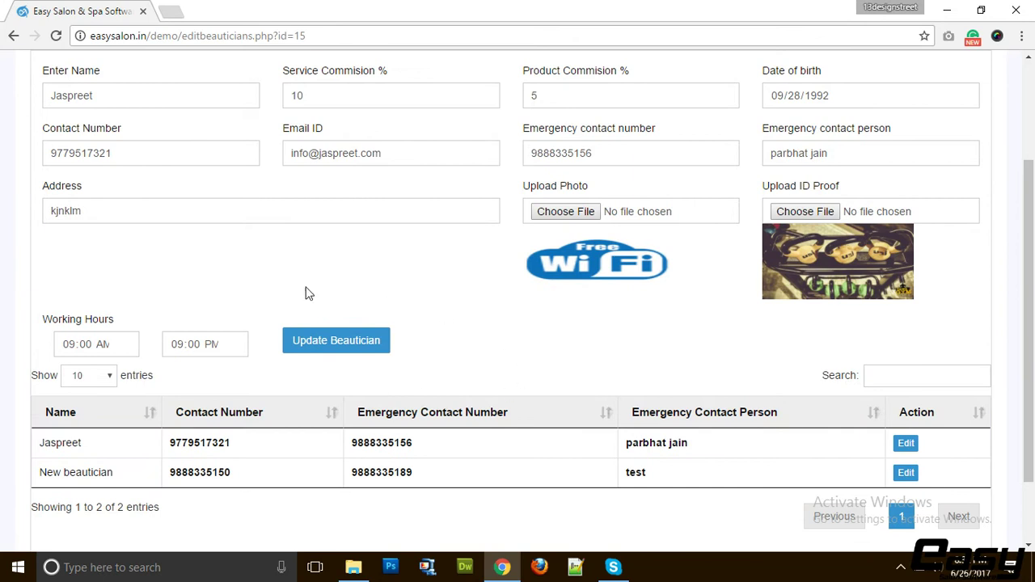
{"action": "scroll", "coordinate": [307, 294], "scroll_direction": "up", "scroll_amount": 2}
{"action": "left_click", "coordinate": [136, 129]}
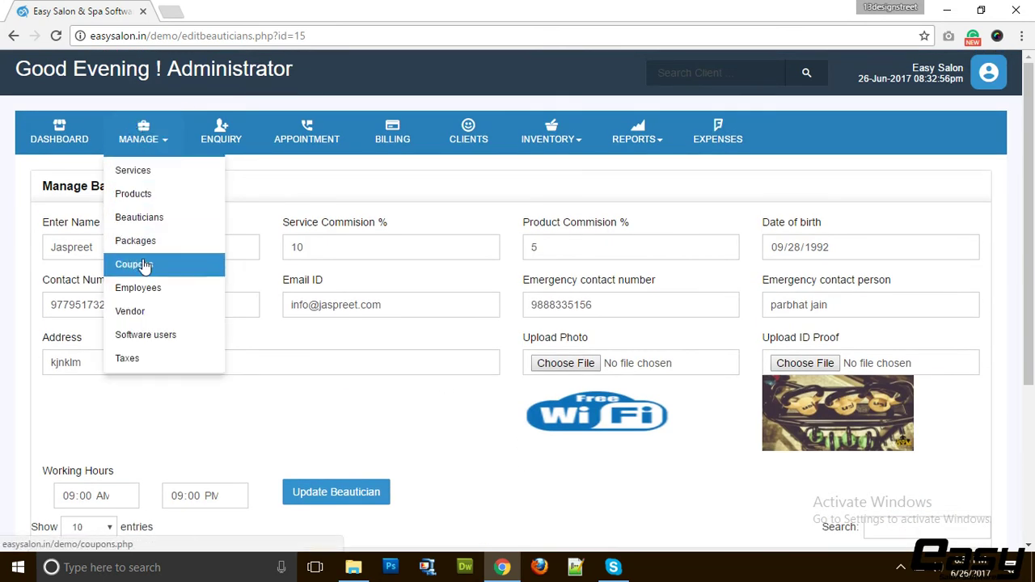
{"action": "left_click", "coordinate": [139, 240]}
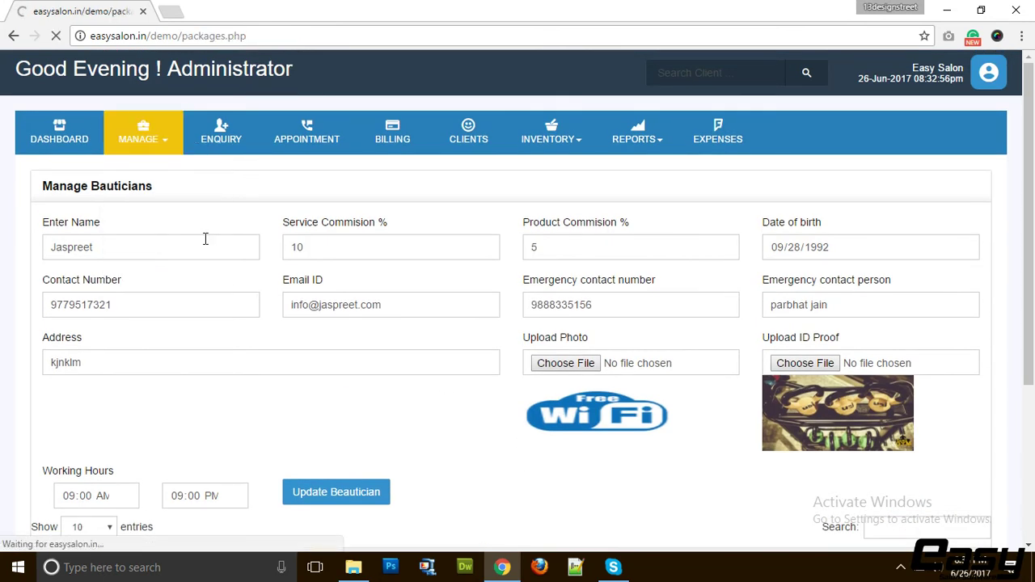
Name the package Test with 90-day duration, valid till 06/26/2018
{"action": "left_click", "coordinate": [205, 239]}
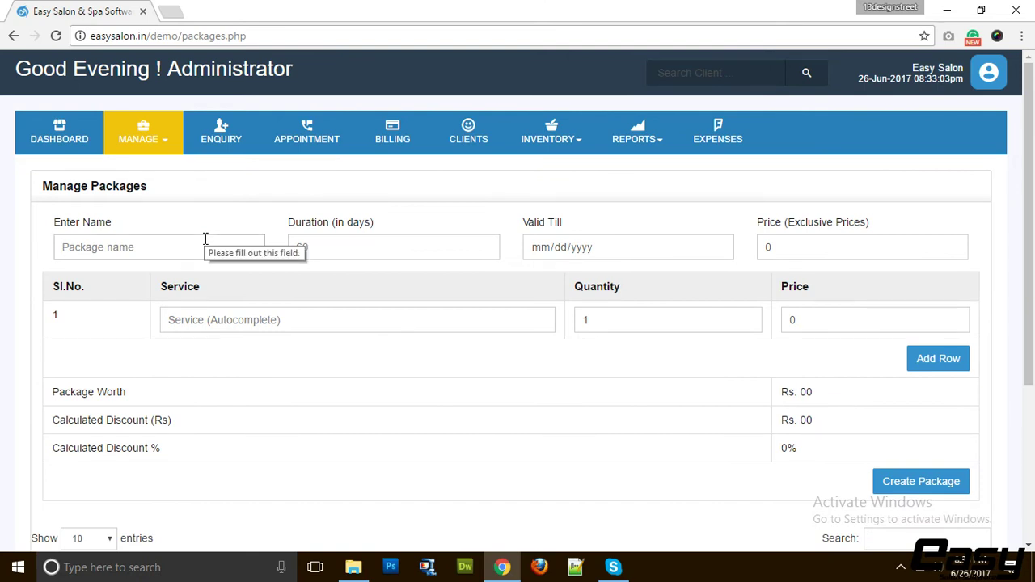
{"action": "type", "text": "Test"}
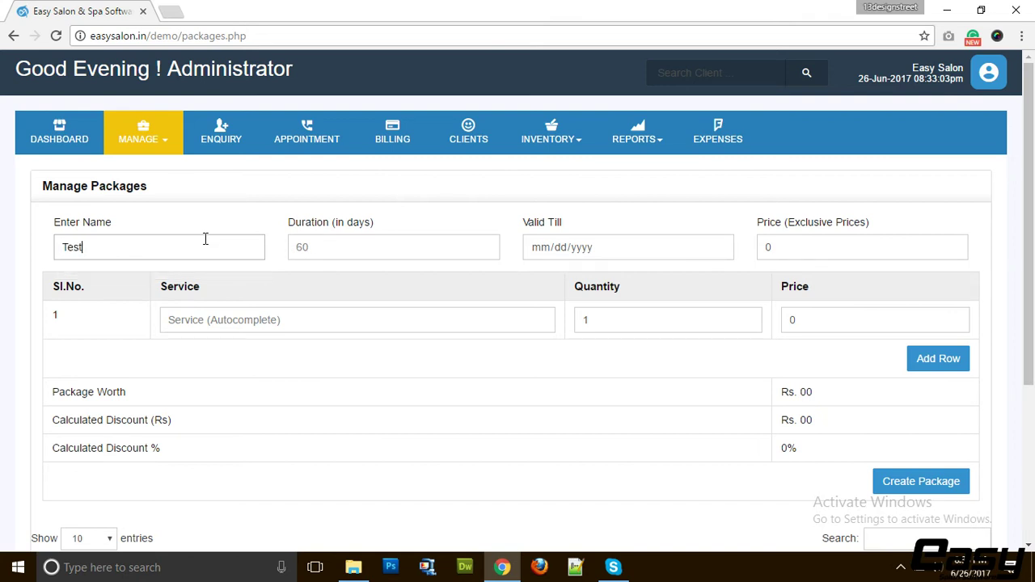
{"action": "key", "text": "Tab"}
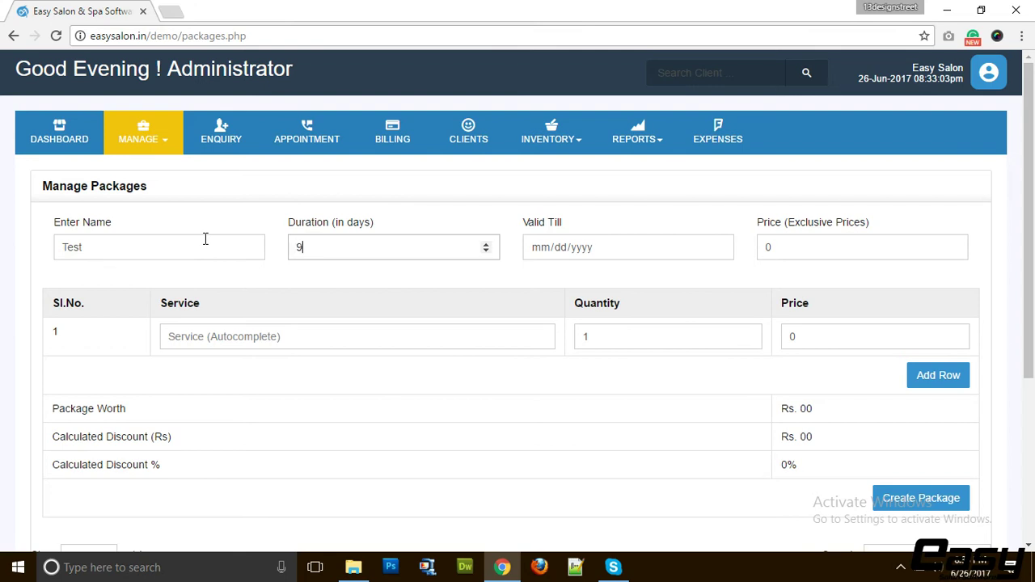
{"action": "key", "text": "Tab"}
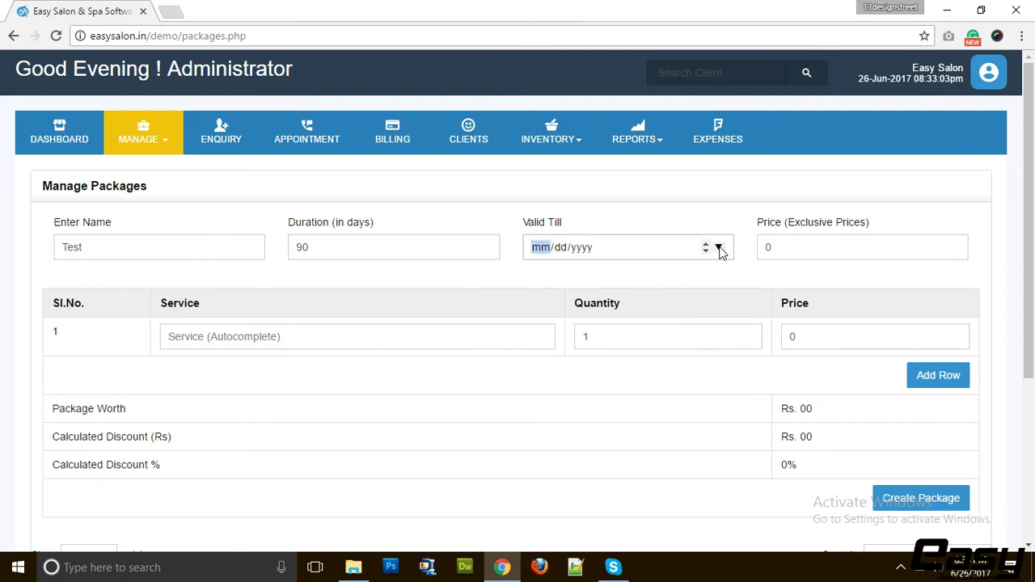
{"action": "left_click", "coordinate": [718, 248]}
{"action": "left_click", "coordinate": [573, 383]}
{"action": "left_click", "coordinate": [580, 249]}
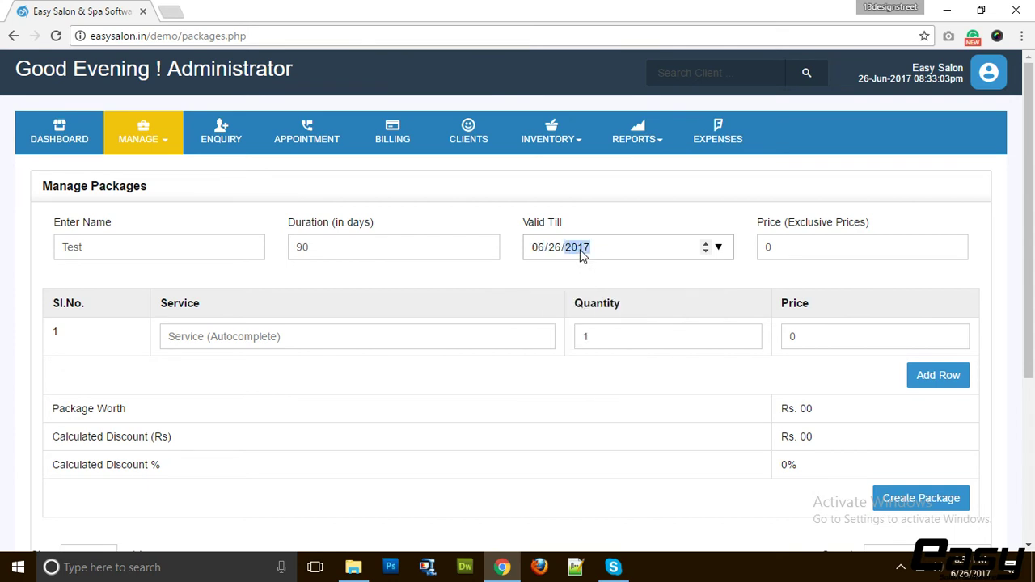
{"action": "type", "text": "2018"}
Add Threading as the package's first service with quantity 2
{"action": "left_click", "coordinate": [273, 347]}
{"action": "type", "text": "thr"}
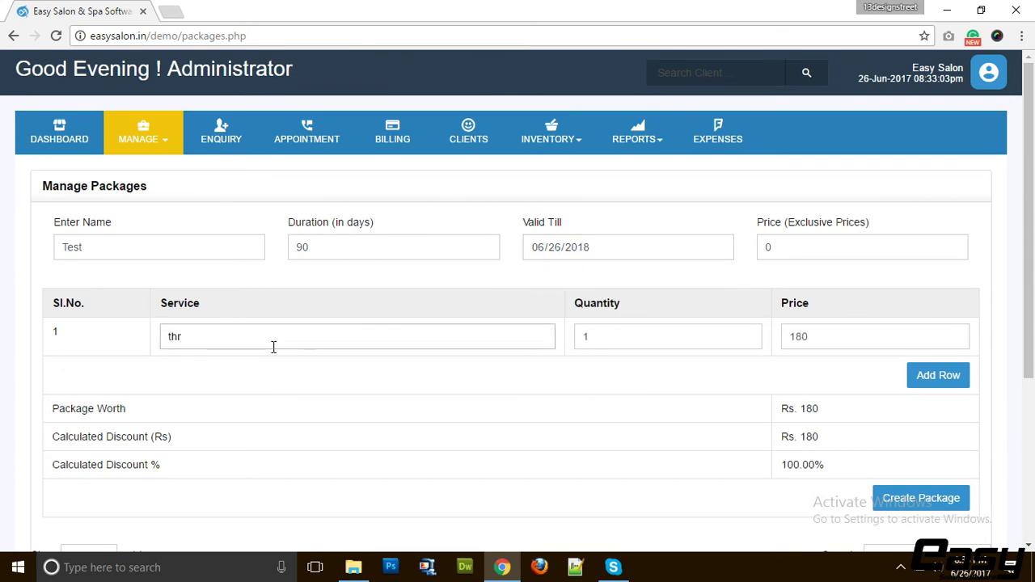
{"action": "left_click", "coordinate": [273, 364]}
{"action": "left_click", "coordinate": [579, 346]}
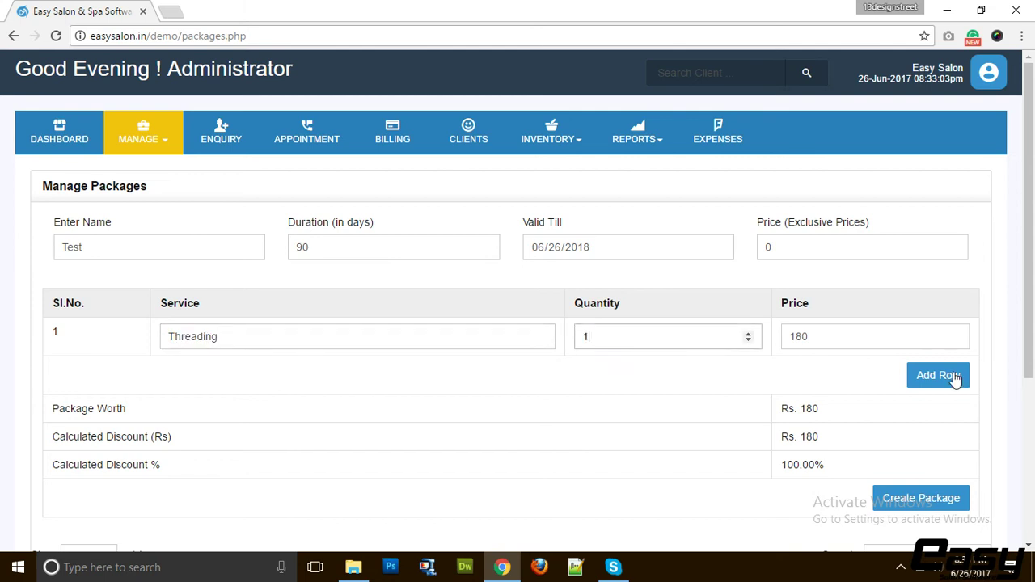
{"action": "left_click_drag", "start_coordinate": [615, 325], "coordinate": [571, 331]}
{"action": "type", "text": "2"}
{"action": "left_click", "coordinate": [809, 385]}
Add Gold facial and Silver facial as the second and third service rows
{"action": "left_click", "coordinate": [910, 380]}
{"action": "left_click", "coordinate": [281, 380]}
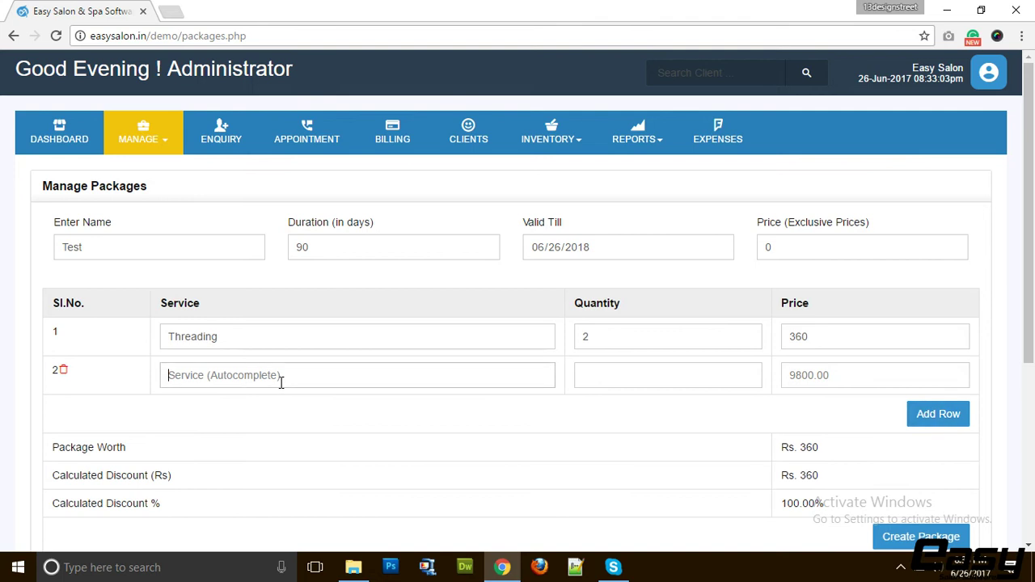
{"action": "type", "text": "gold"}
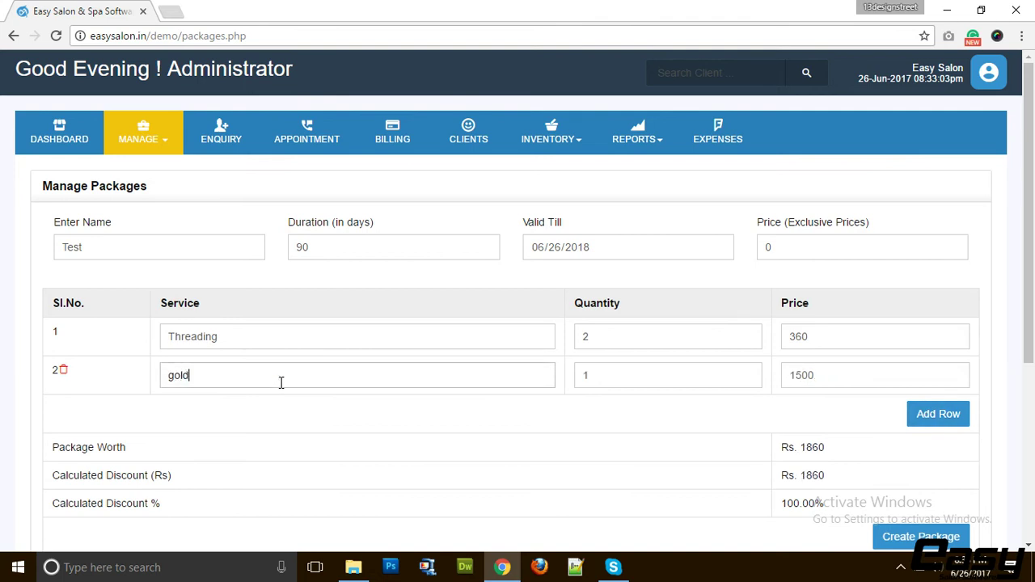
{"action": "left_click", "coordinate": [456, 404]}
{"action": "left_click", "coordinate": [938, 414]}
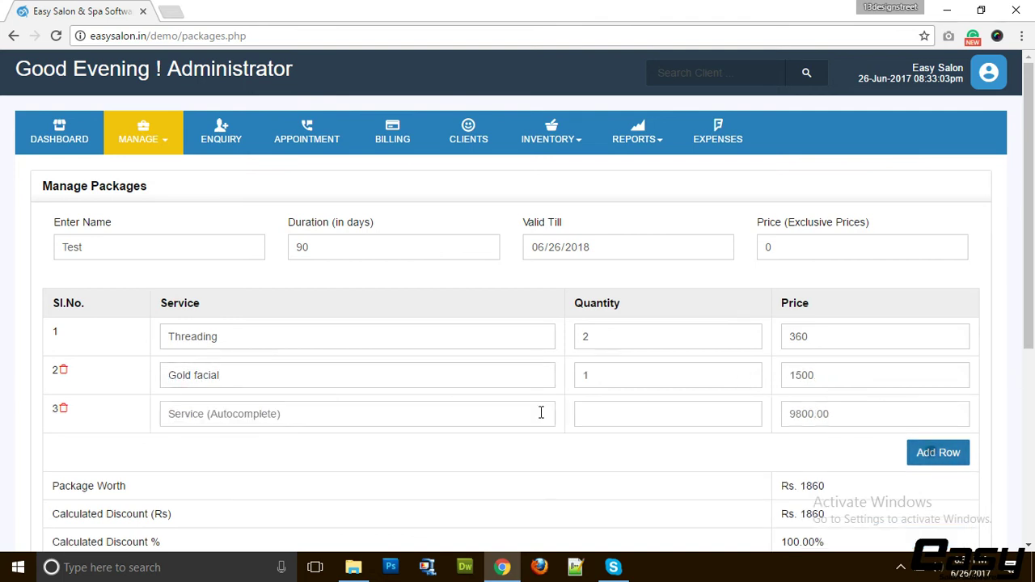
{"action": "left_click", "coordinate": [269, 414]}
{"action": "type", "text": "Silve"}
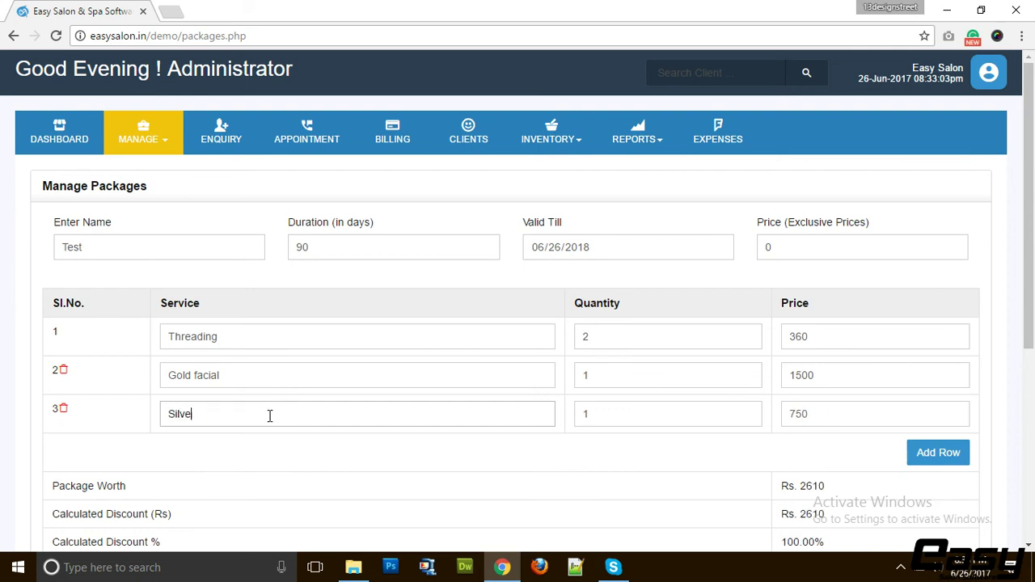
{"action": "left_click", "coordinate": [266, 439]}
Set the package price to 2000 and create the Test package
{"action": "scroll", "coordinate": [751, 439], "scroll_direction": "down", "scroll_amount": 2}
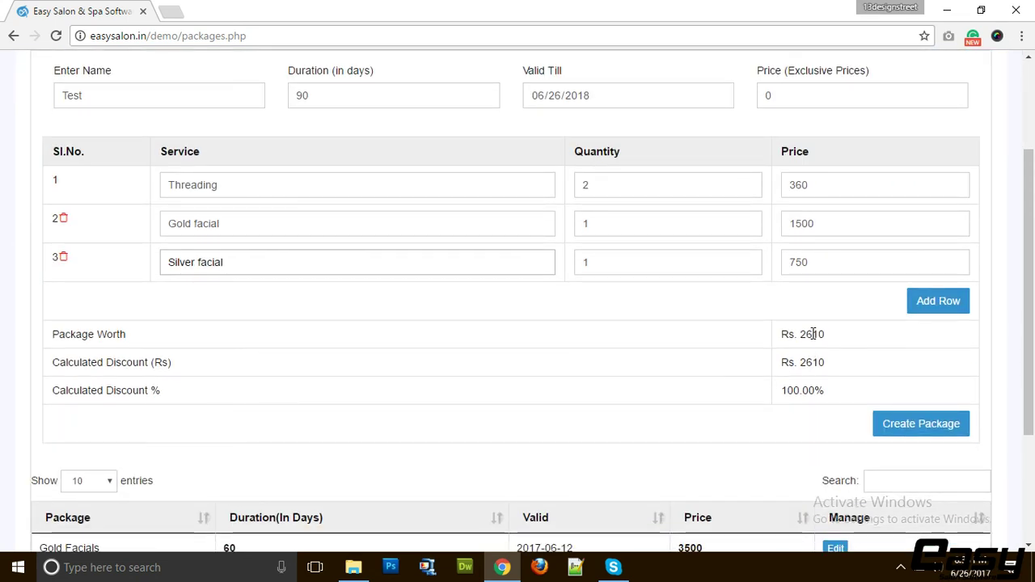
{"action": "scroll", "coordinate": [814, 334], "scroll_direction": "up", "scroll_amount": 2}
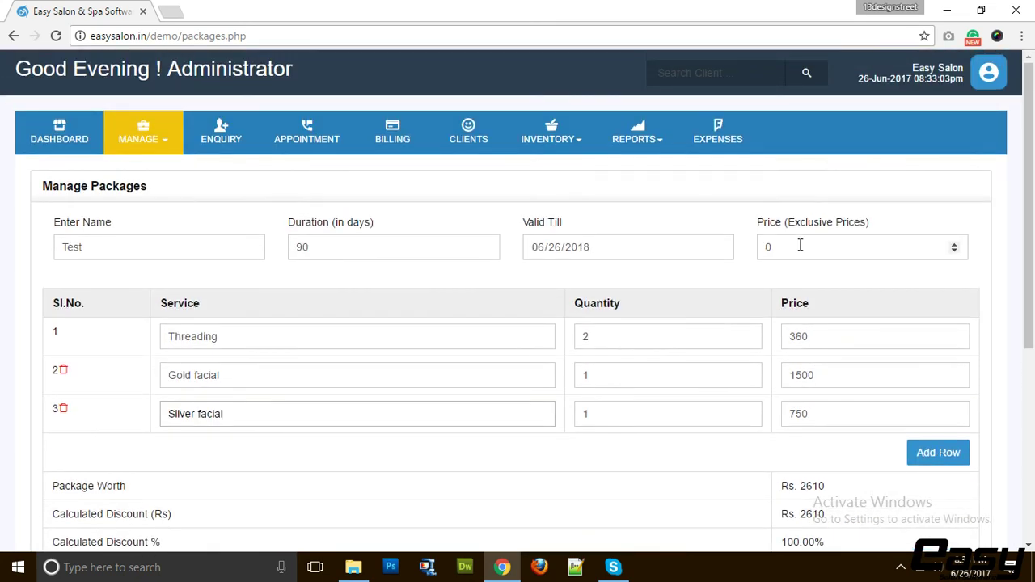
{"action": "left_click_drag", "start_coordinate": [799, 245], "coordinate": [750, 245]}
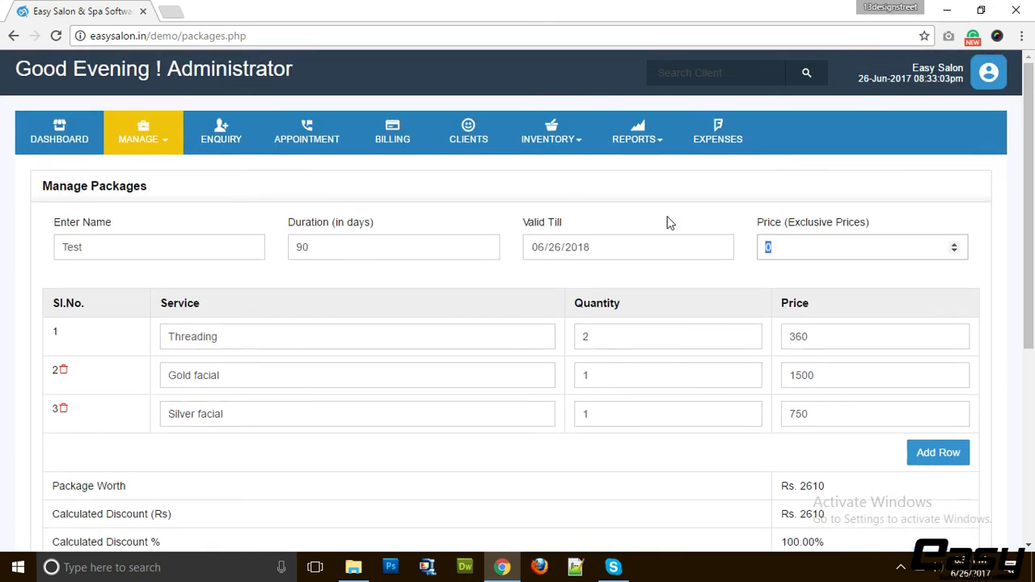
{"action": "scroll", "coordinate": [668, 223], "scroll_direction": "down", "scroll_amount": 1}
{"action": "type", "text": "2000"}
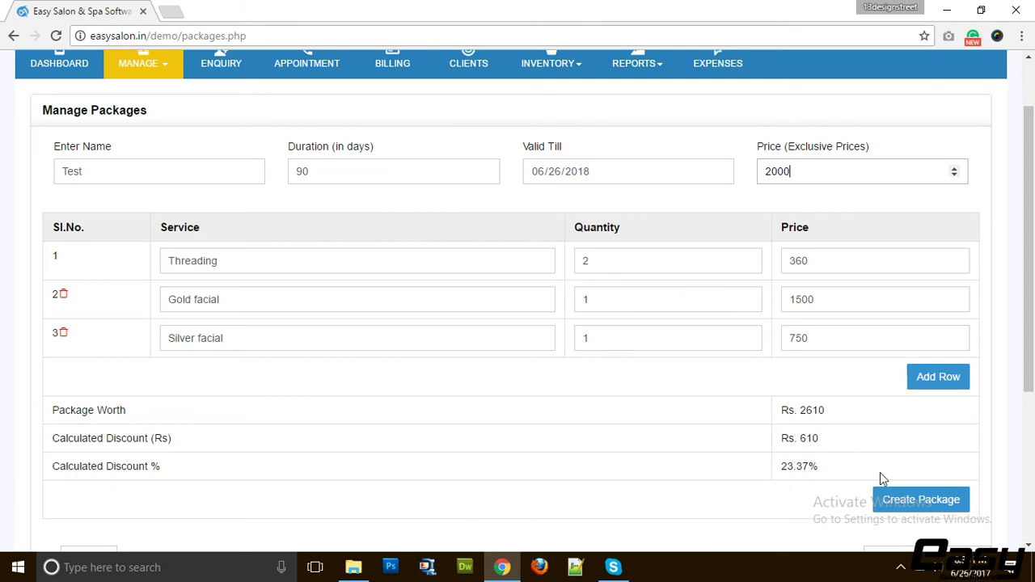
{"action": "scroll", "coordinate": [880, 472], "scroll_direction": "down", "scroll_amount": 1}
{"action": "left_click", "coordinate": [918, 423]}
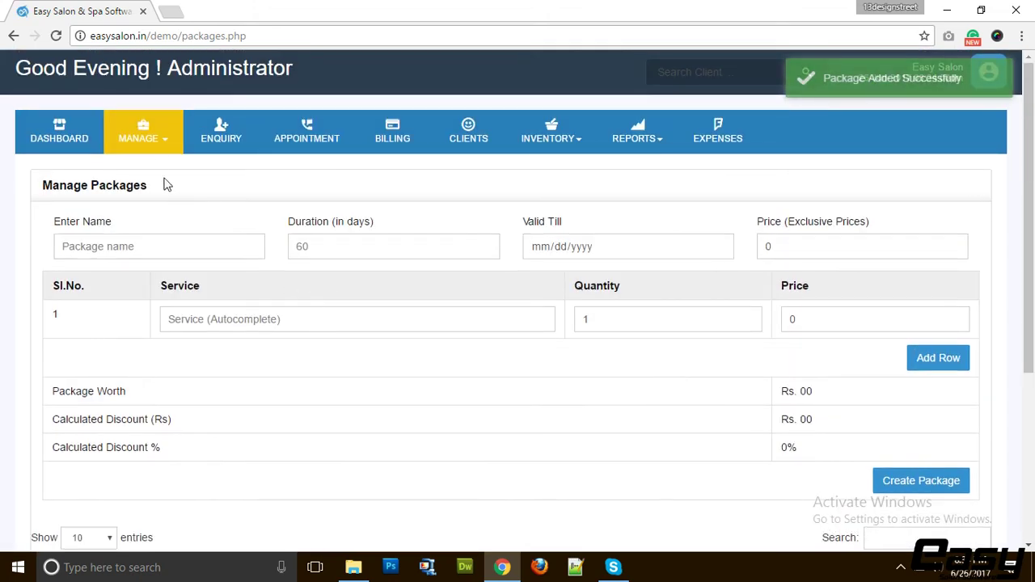
Enter coupon code SUMMER10 with a 10% discount on the Coupons page
{"action": "left_click", "coordinate": [143, 136]}
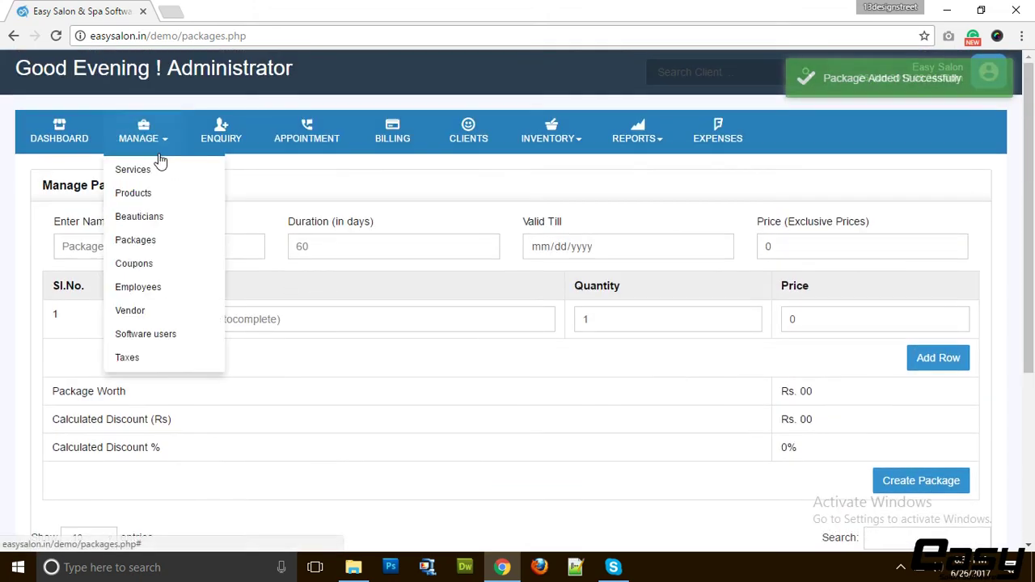
{"action": "left_click", "coordinate": [161, 272]}
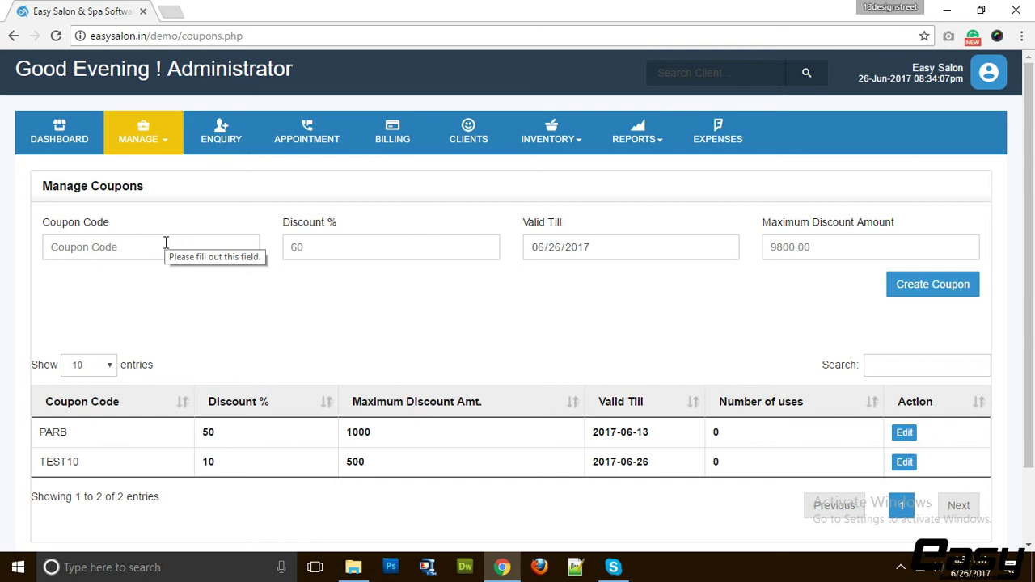
{"action": "left_click", "coordinate": [166, 247]}
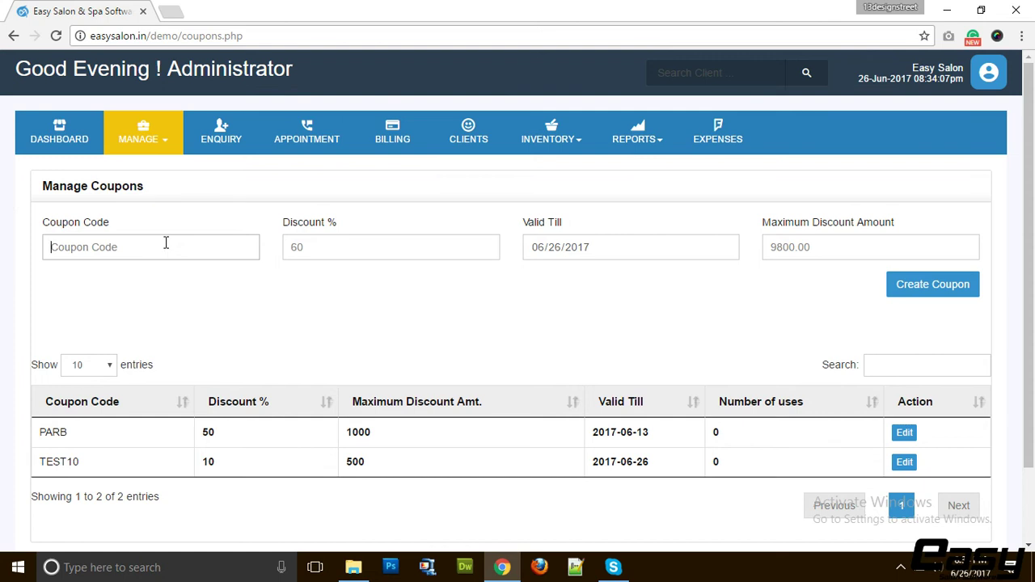
{"action": "type", "text": "SUMMER10"}
{"action": "key", "text": "Tab"}
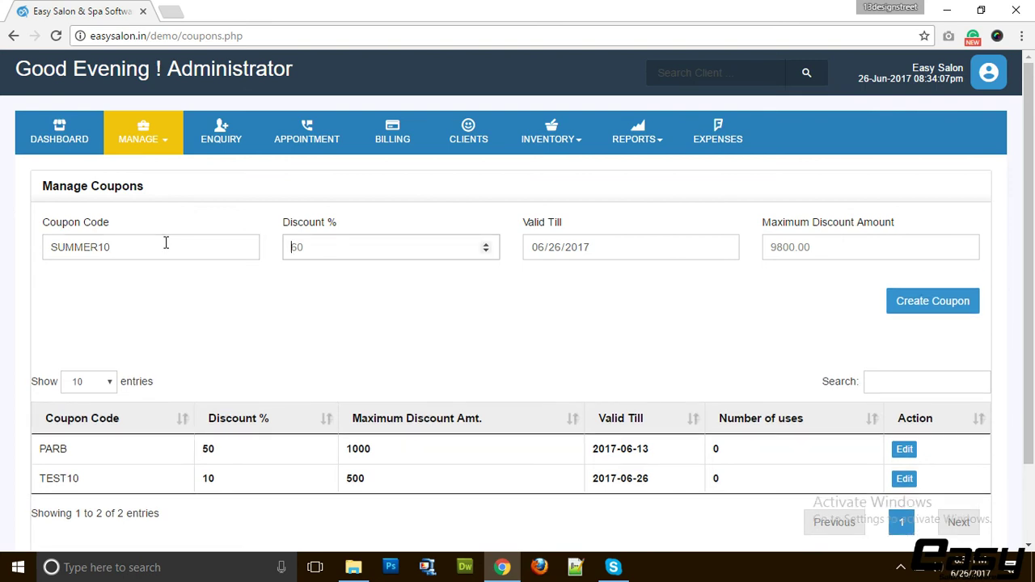
{"action": "type", "text": "10"}
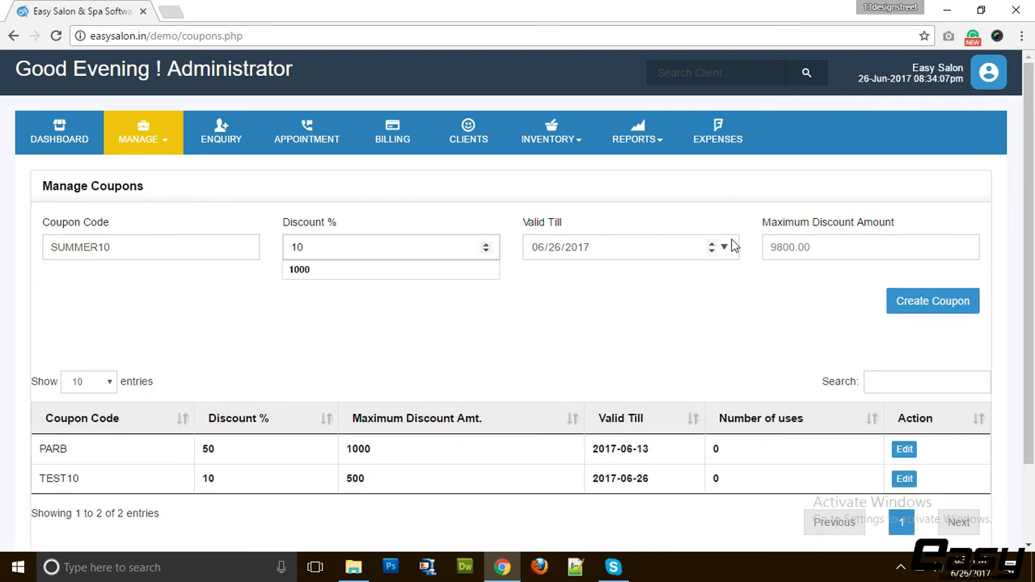
Set the coupon valid till 2017-08-01 with maximum discount 1000, and create it
{"action": "left_click", "coordinate": [724, 255]}
{"action": "left_click", "coordinate": [703, 277]}
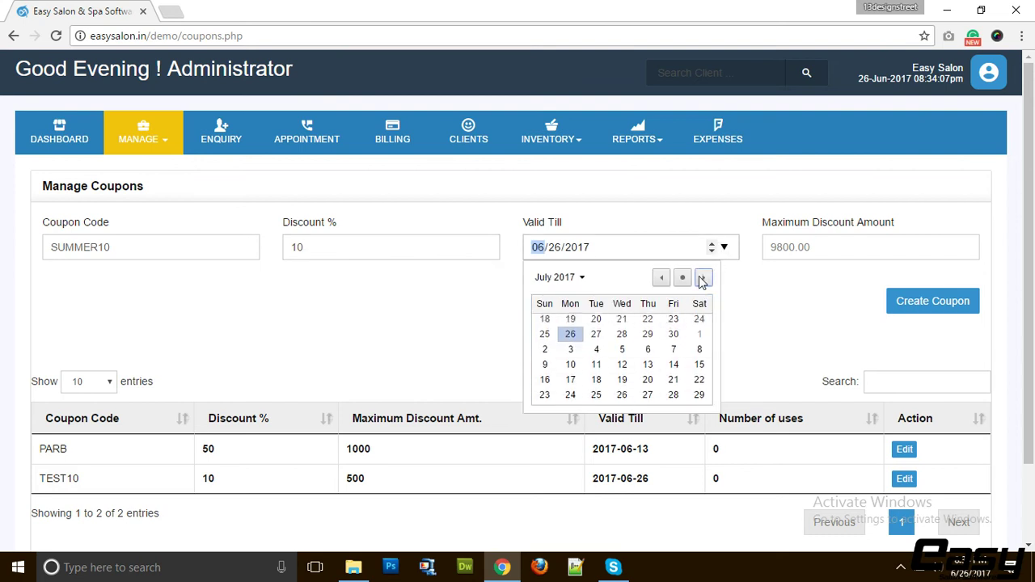
{"action": "left_click", "coordinate": [703, 278]}
{"action": "left_click", "coordinate": [596, 326]}
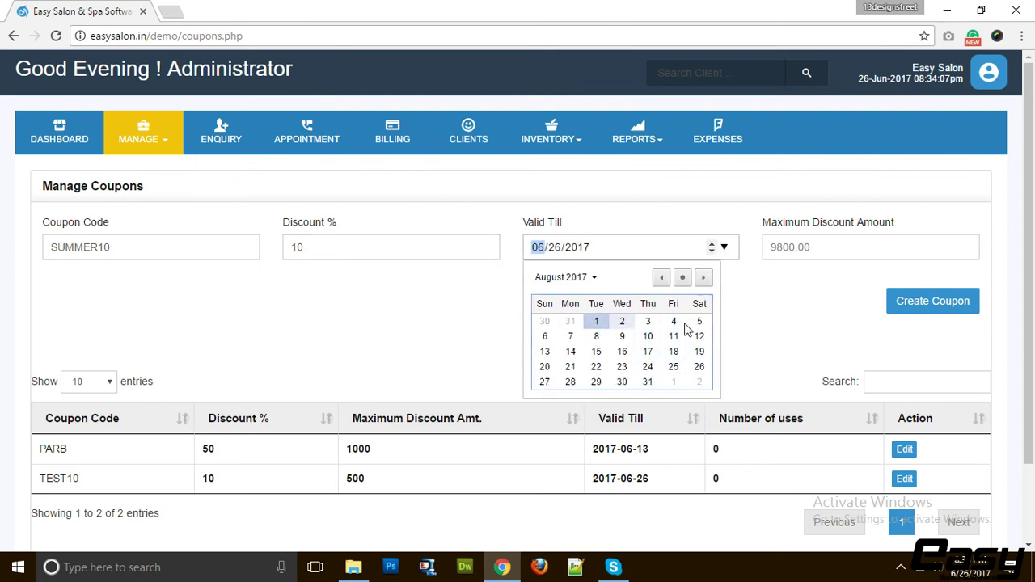
{"action": "left_click", "coordinate": [811, 247]}
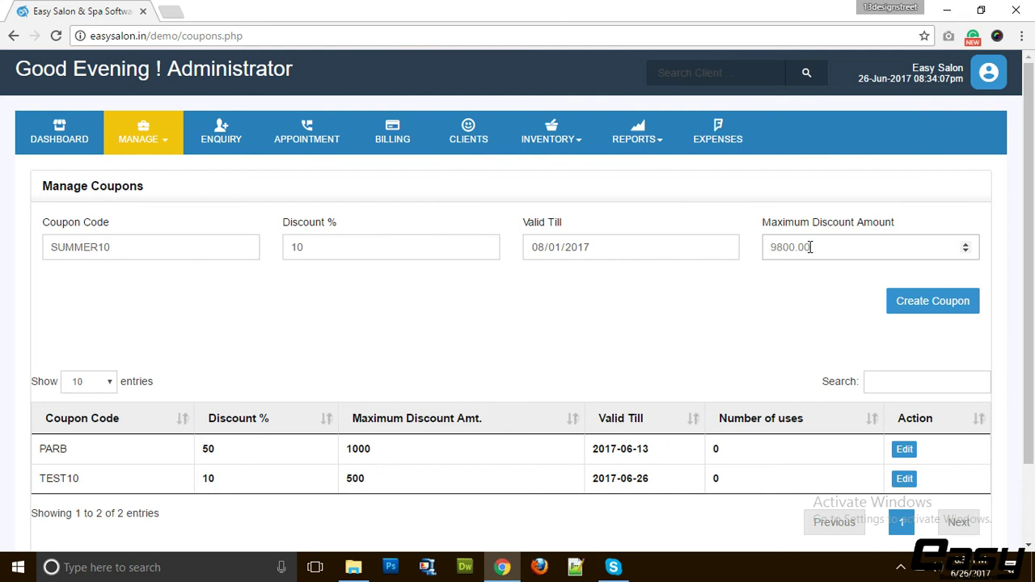
{"action": "type", "text": "1000"}
{"action": "left_click", "coordinate": [897, 302]}
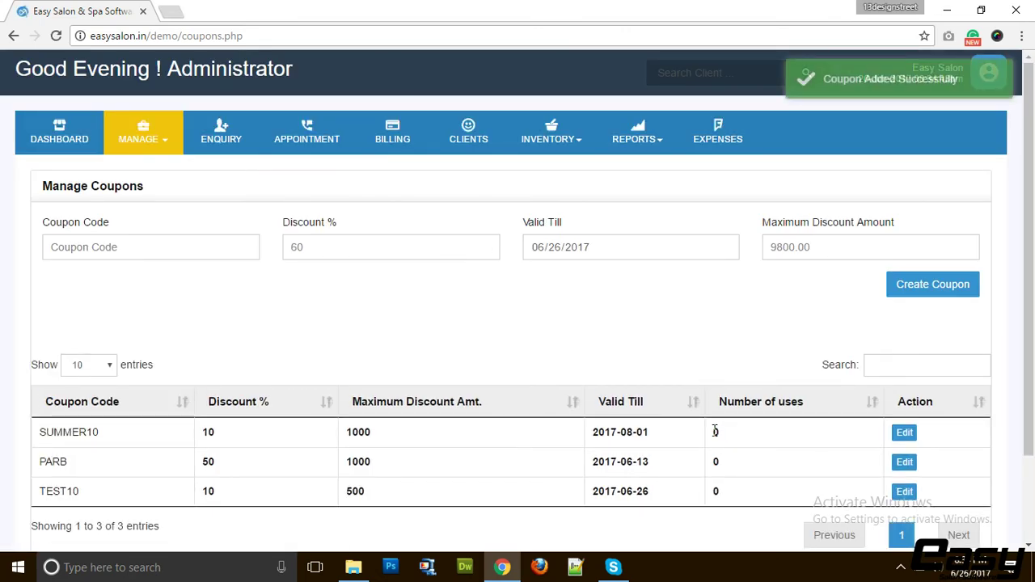
Check the coupons' usage counts, then go to Manage > Employees
{"action": "double_click", "coordinate": [715, 432]}
{"action": "double_click", "coordinate": [714, 462]}
{"action": "double_click", "coordinate": [717, 491]}
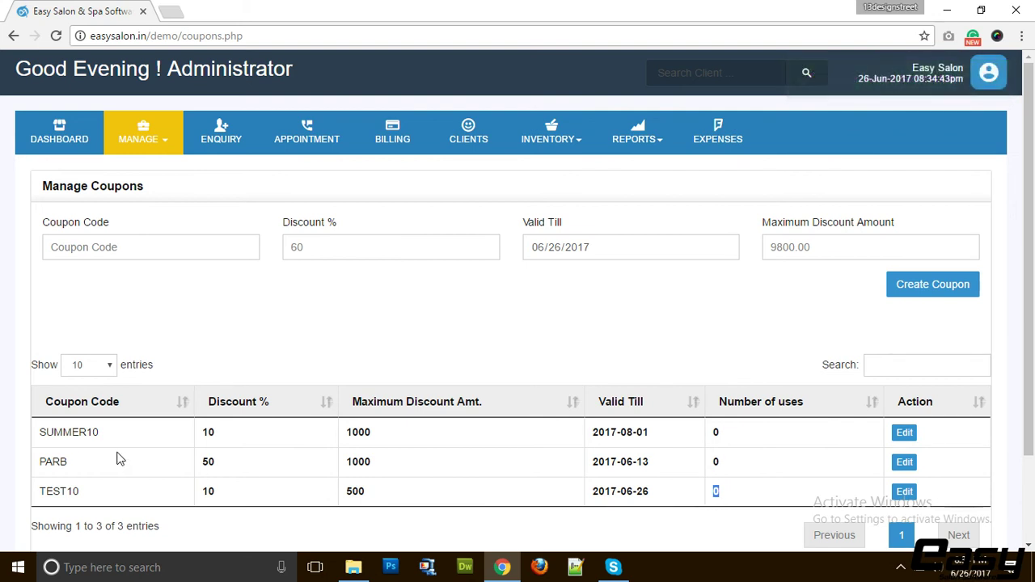
{"action": "left_click", "coordinate": [161, 143]}
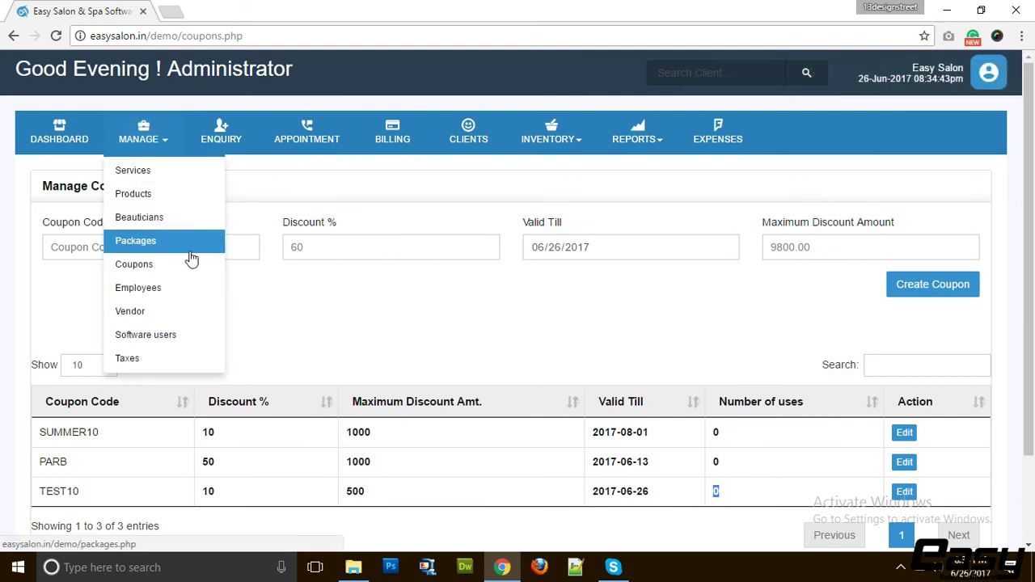
{"action": "left_click", "coordinate": [165, 289]}
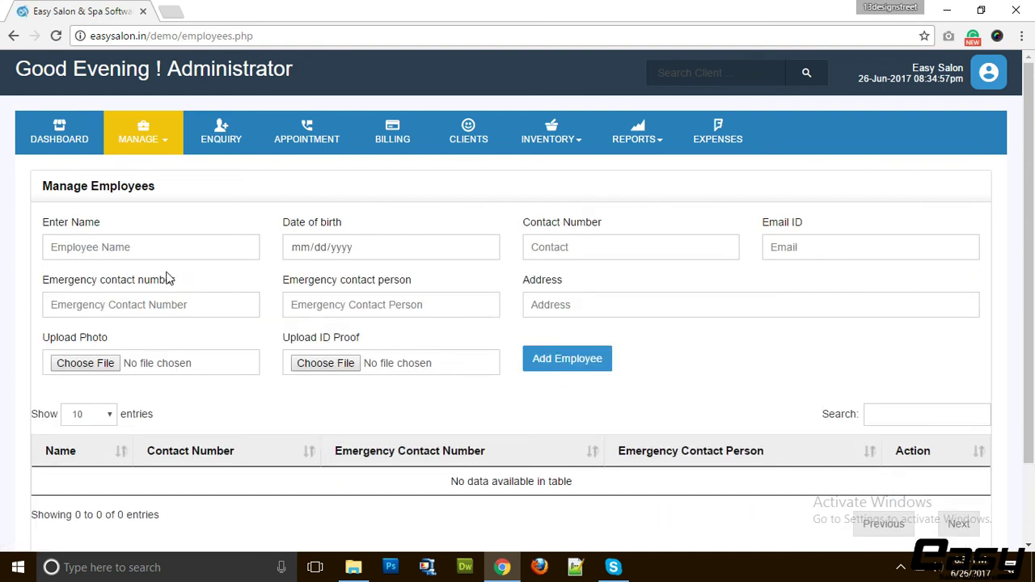
Enter the employee name 'Staff Member' and a birth date of 26 June 2017
{"action": "left_click", "coordinate": [160, 144]}
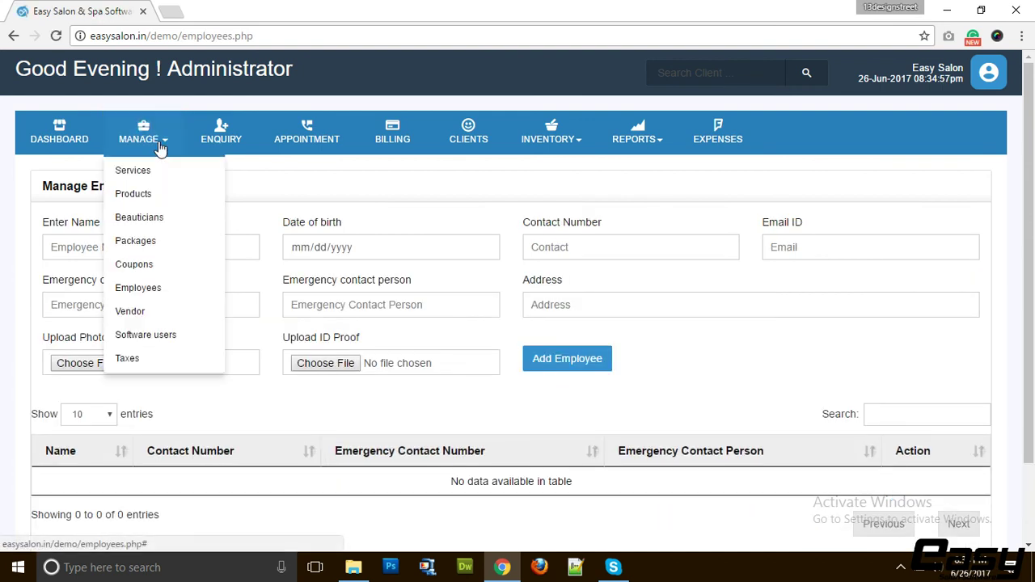
{"action": "left_click", "coordinate": [307, 202]}
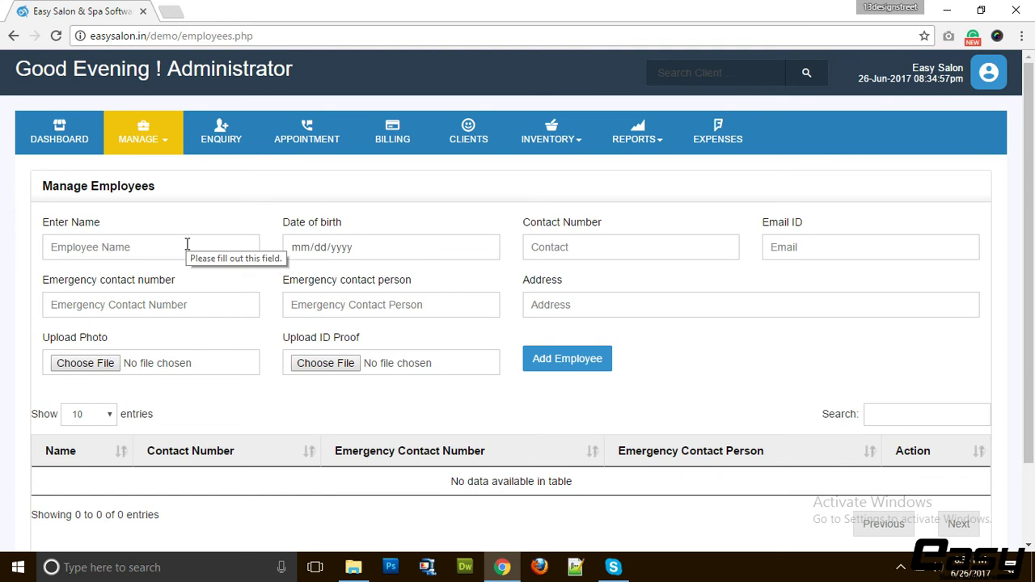
{"action": "left_click", "coordinate": [187, 245]}
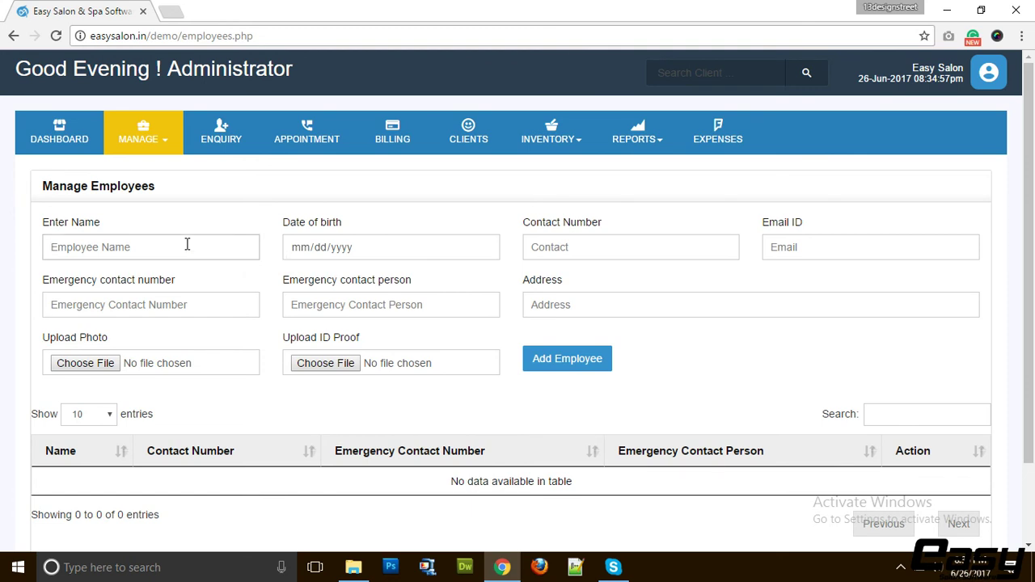
{"action": "type", "text": "Sta"}
{"action": "type", "text": "ff Mmeb"}
{"action": "key", "text": "Tab"}
{"action": "left_click", "coordinate": [484, 247]}
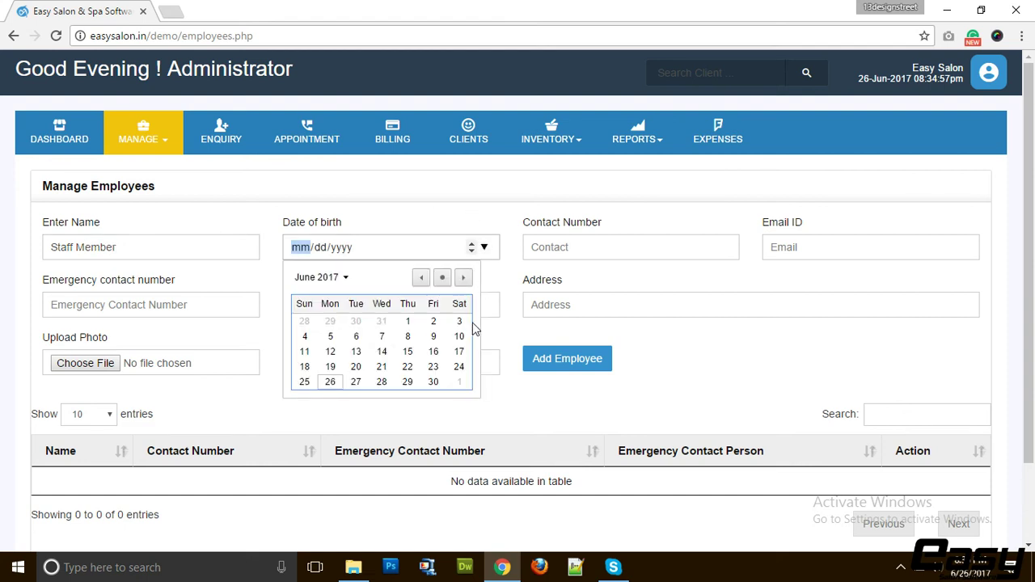
{"action": "left_click", "coordinate": [332, 383]}
Fill in the employee's contact number, e-mail and emergency contact number
{"action": "left_click", "coordinate": [626, 241]}
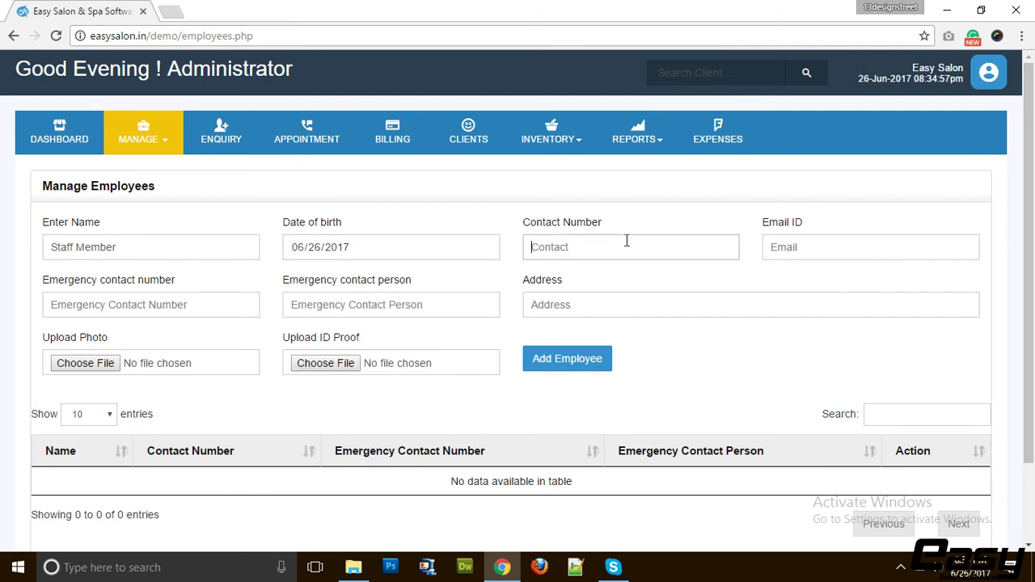
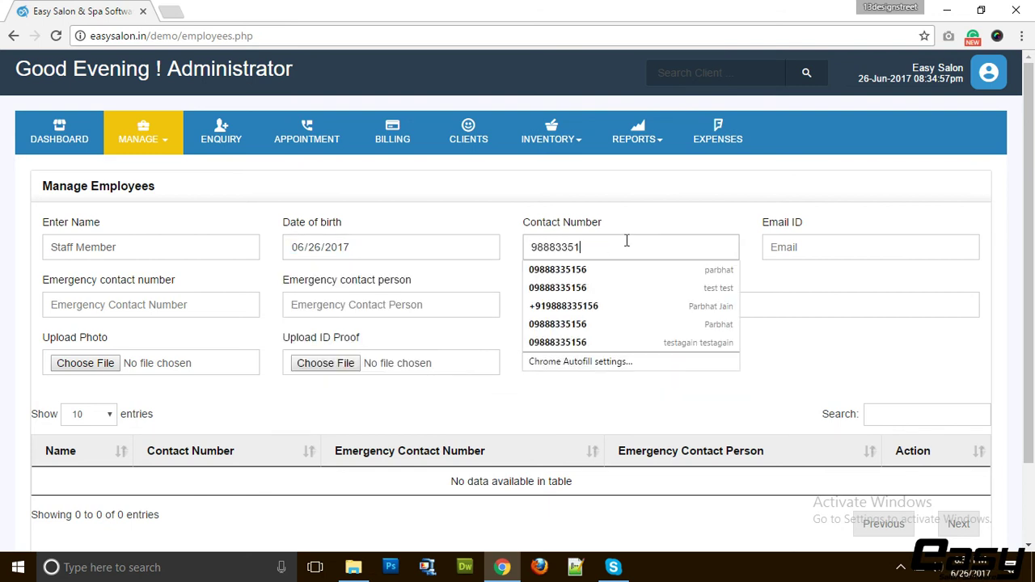
{"action": "key", "text": "Tab"}
{"action": "left_click", "coordinate": [626, 240]}
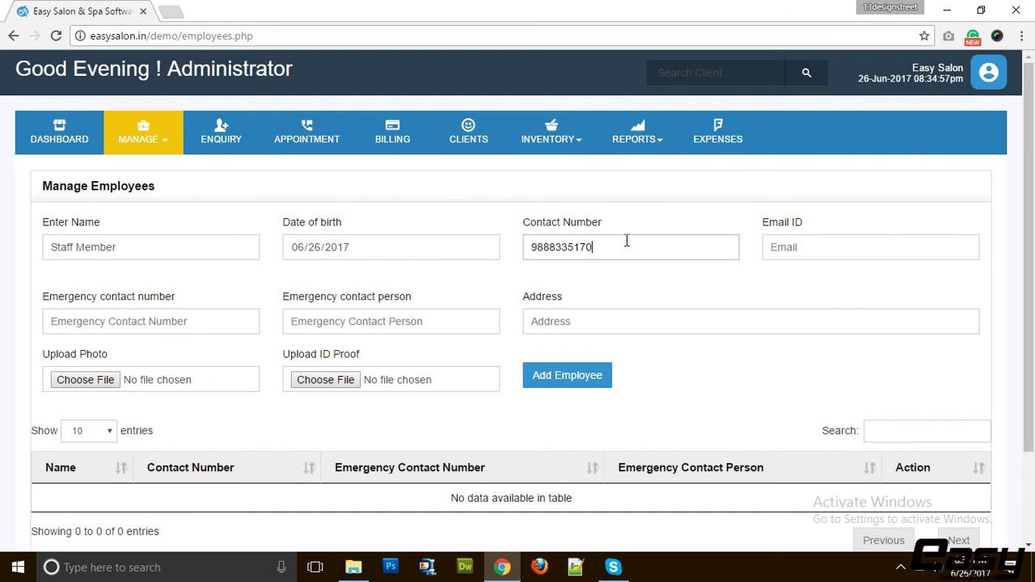
{"action": "key", "text": "Tab"}
{"action": "type", "text": "info"}
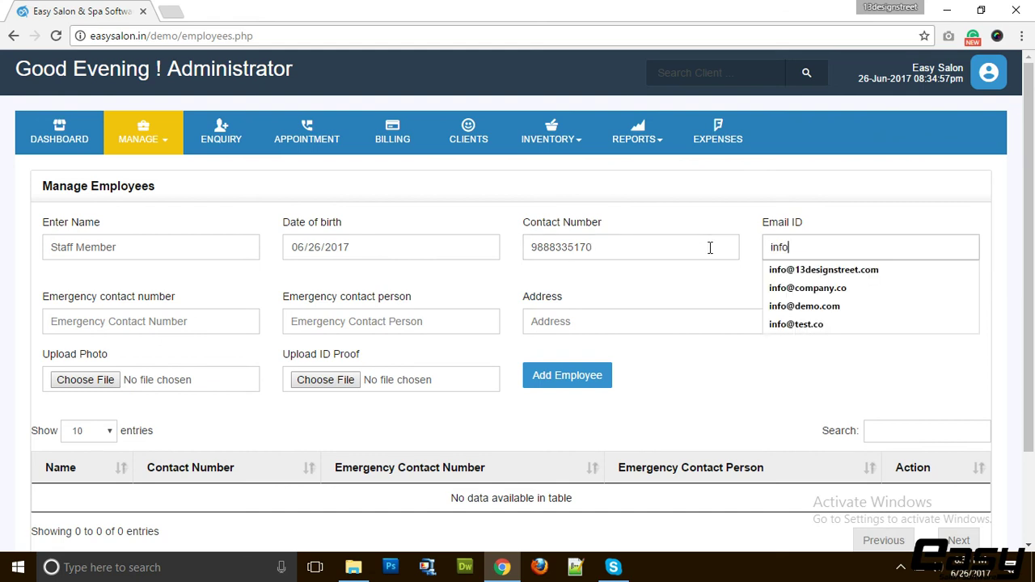
{"action": "type", "text": "@test2.com"}
{"action": "key", "text": "Tab"}
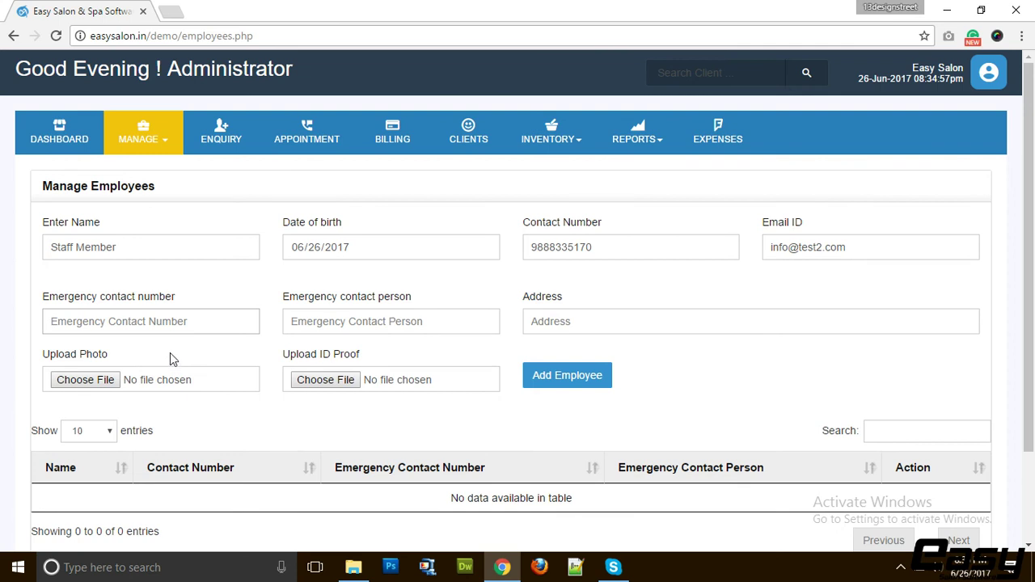
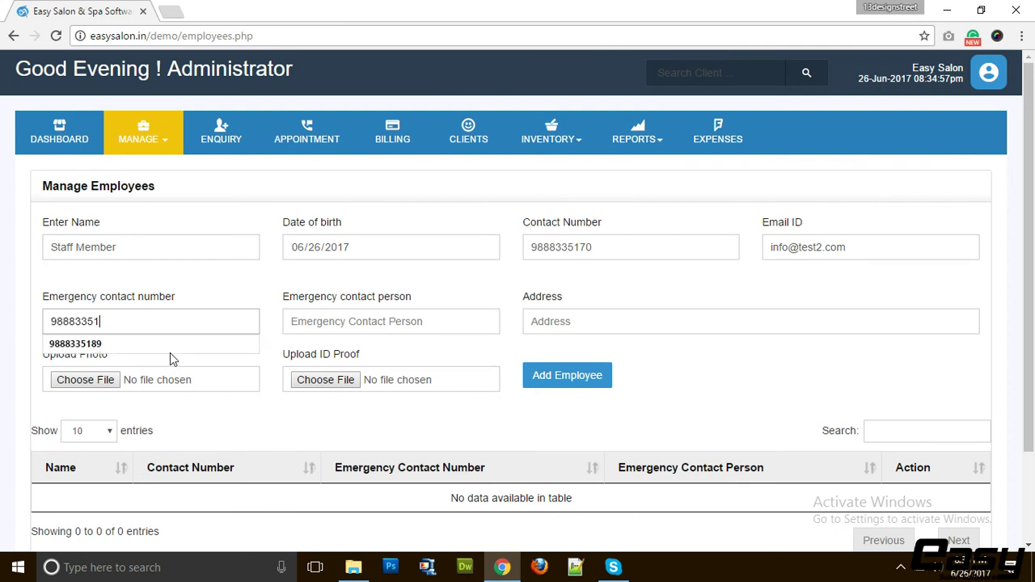
{"action": "key", "text": "Tab"}
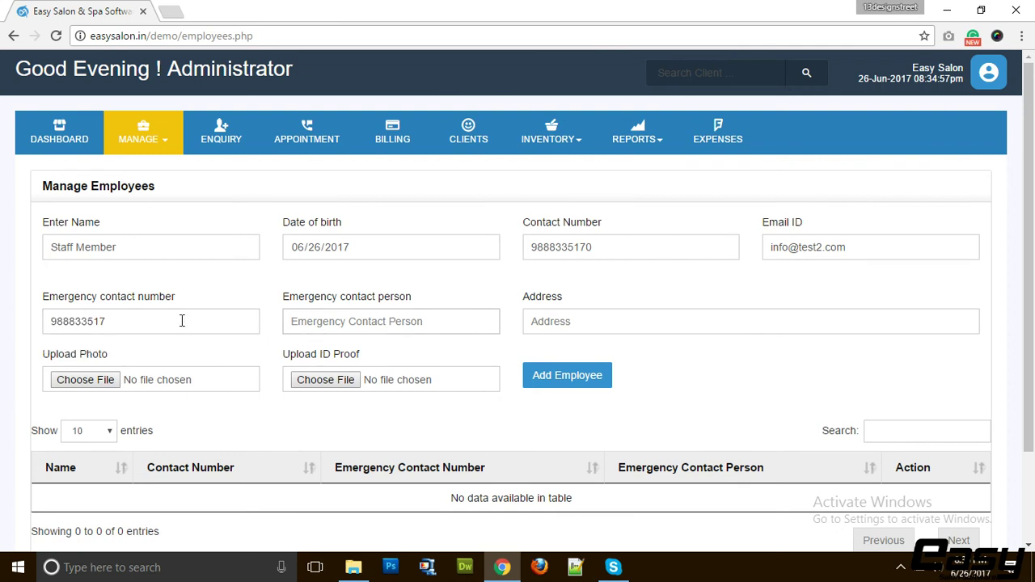
{"action": "left_click", "coordinate": [102, 324]}
{"action": "type", "text": "6"}
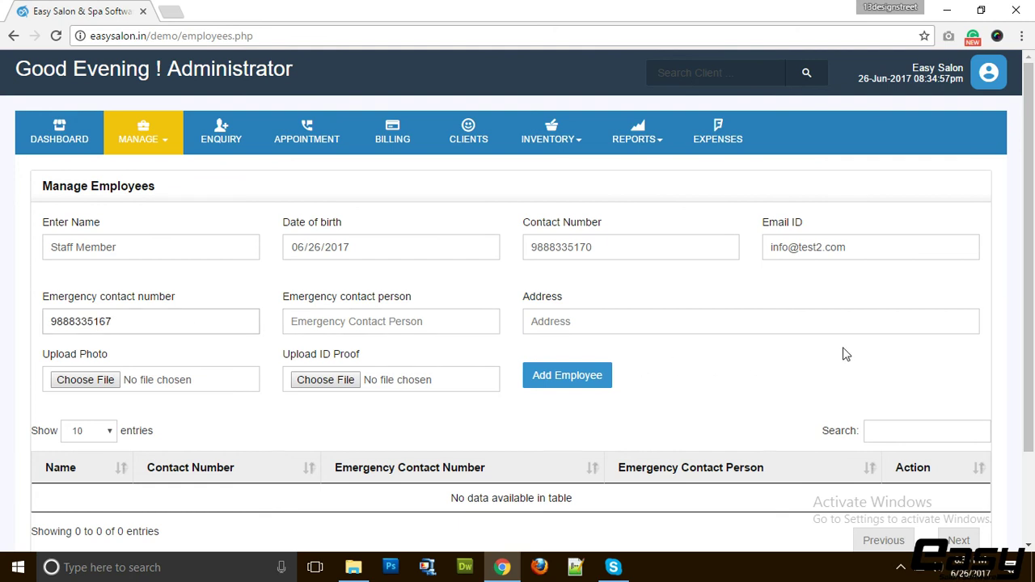
Enter 'helo' as emergency contact person and address, then go to the Manage Vendor page
{"action": "left_click", "coordinate": [411, 322]}
{"action": "type", "text": "helo"}
{"action": "key", "text": "Tab"}
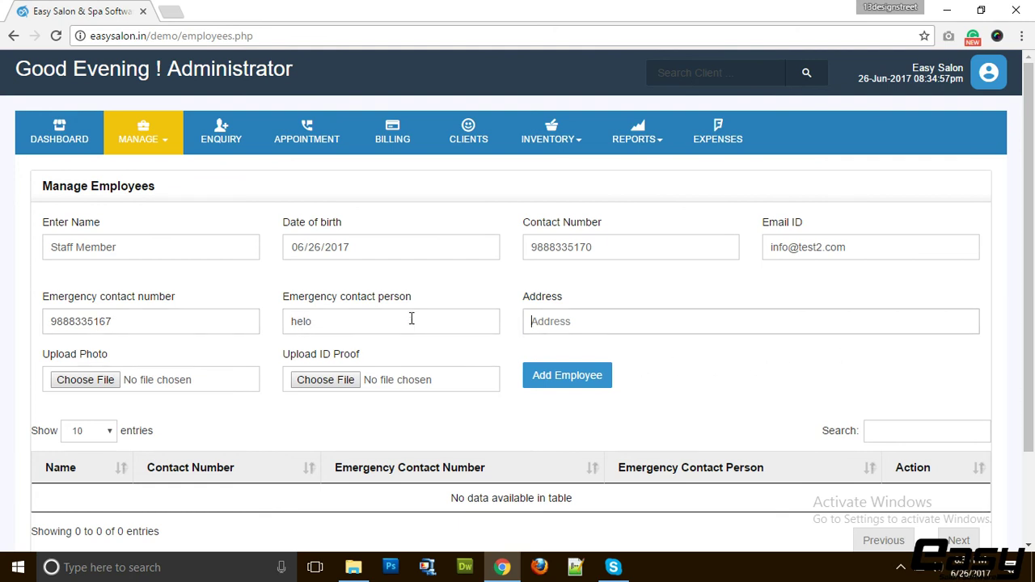
{"action": "type", "text": "g"}
{"action": "key", "text": "BackSpace"}
{"action": "type", "text": "helo"}
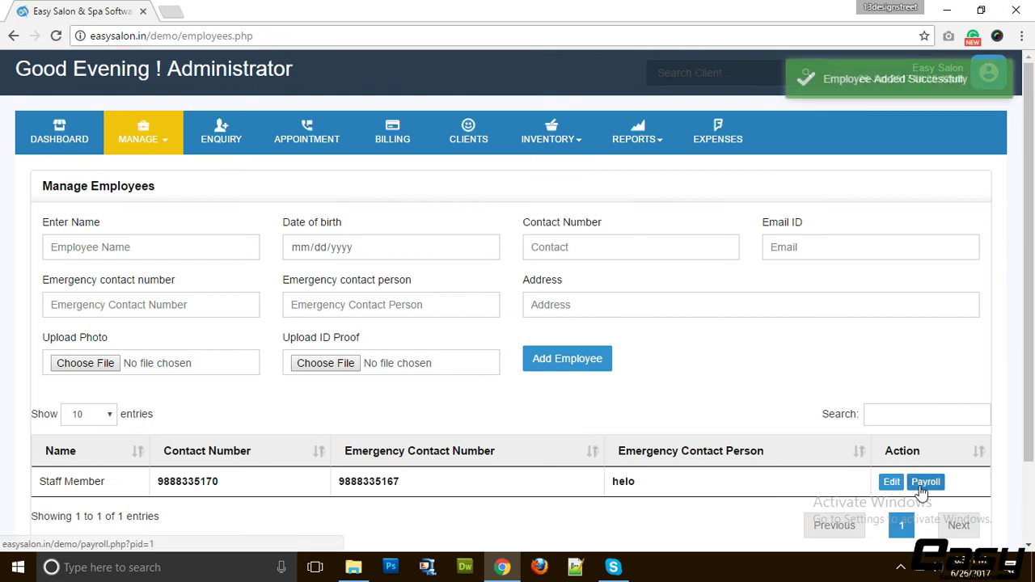
{"action": "left_click", "coordinate": [159, 144]}
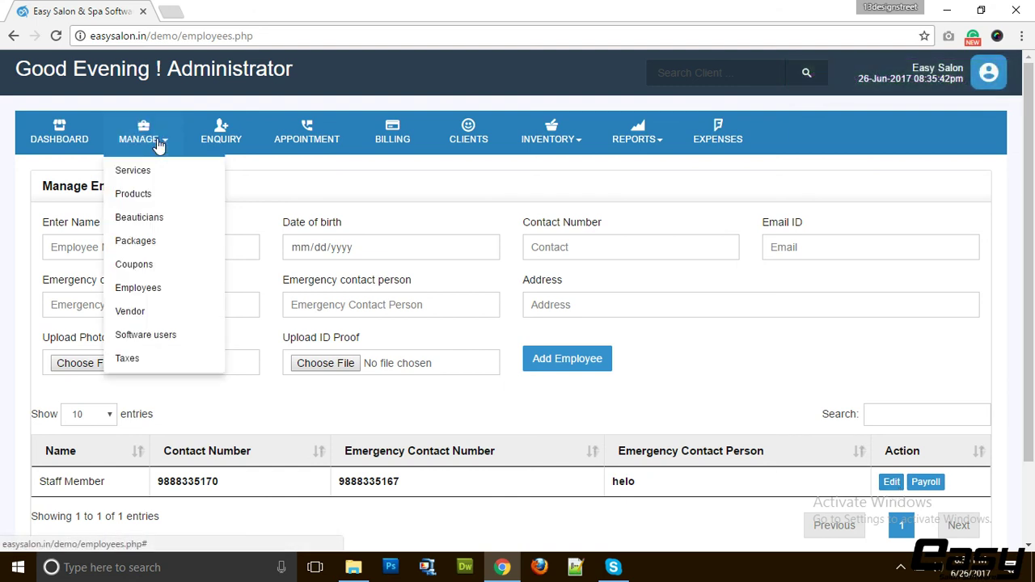
{"action": "left_click", "coordinate": [163, 301]}
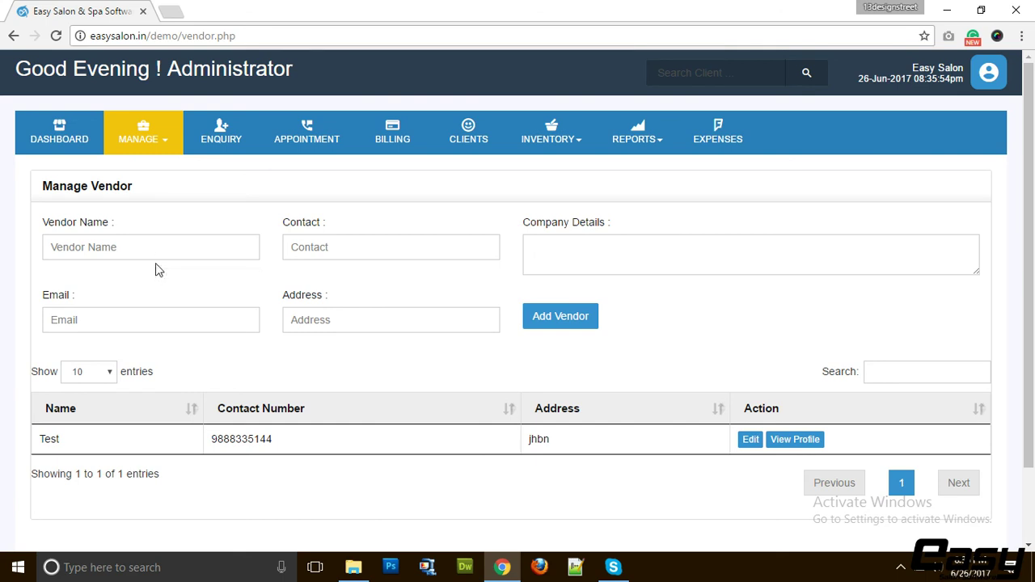
Enter the vendor name 'R D Cosmetics' and the vendor's contact number
{"action": "left_click", "coordinate": [154, 253]}
{"action": "type", "text": "R "}
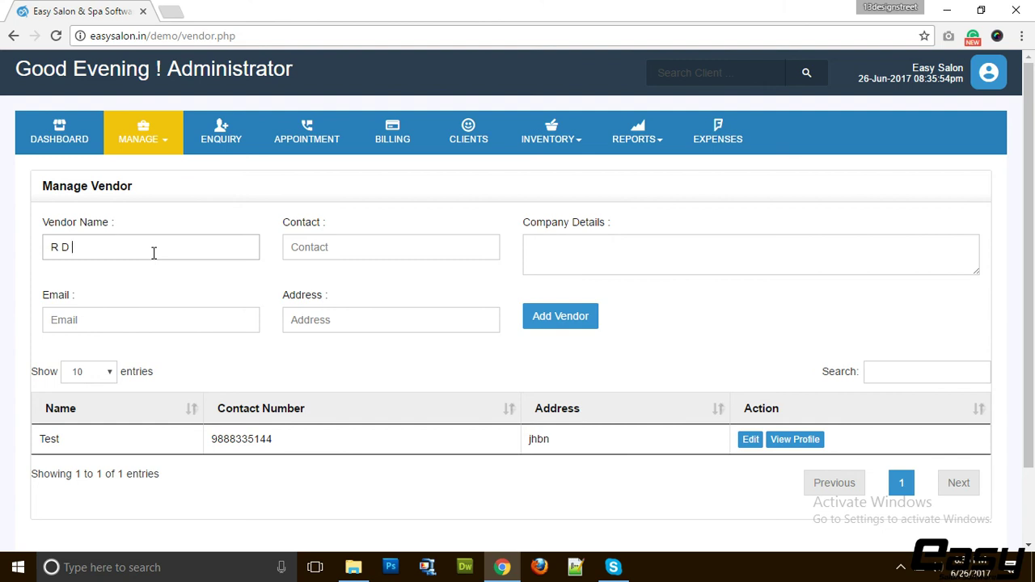
{"action": "type", "text": "D Cosmetics"}
{"action": "key", "text": "Tab"}
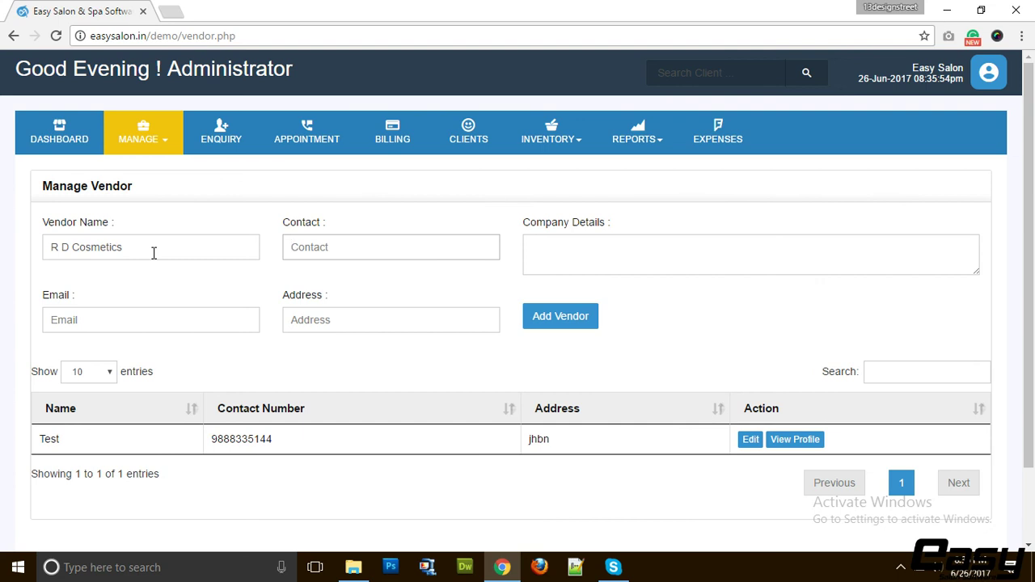
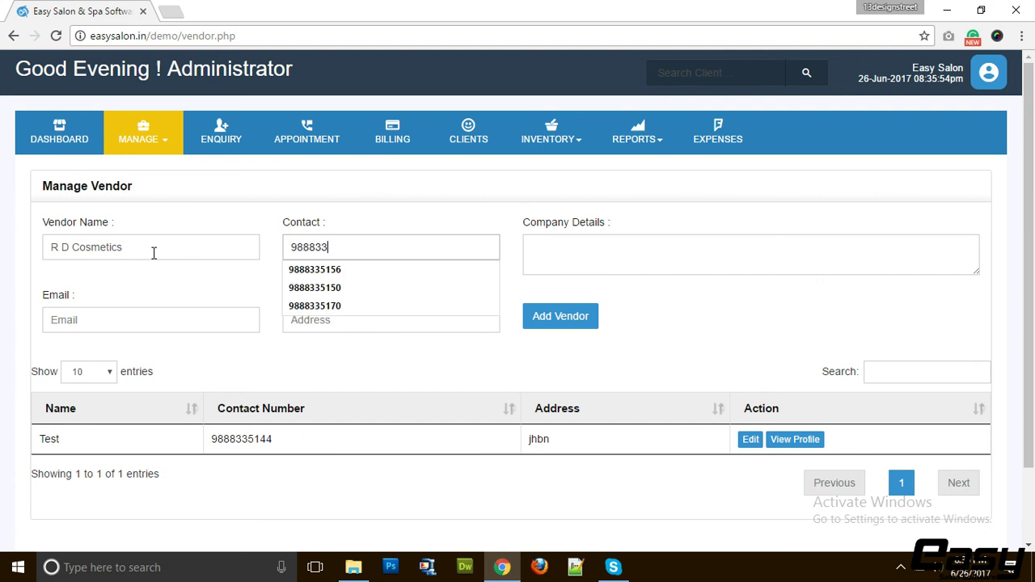
{"action": "key", "text": "Tab"}
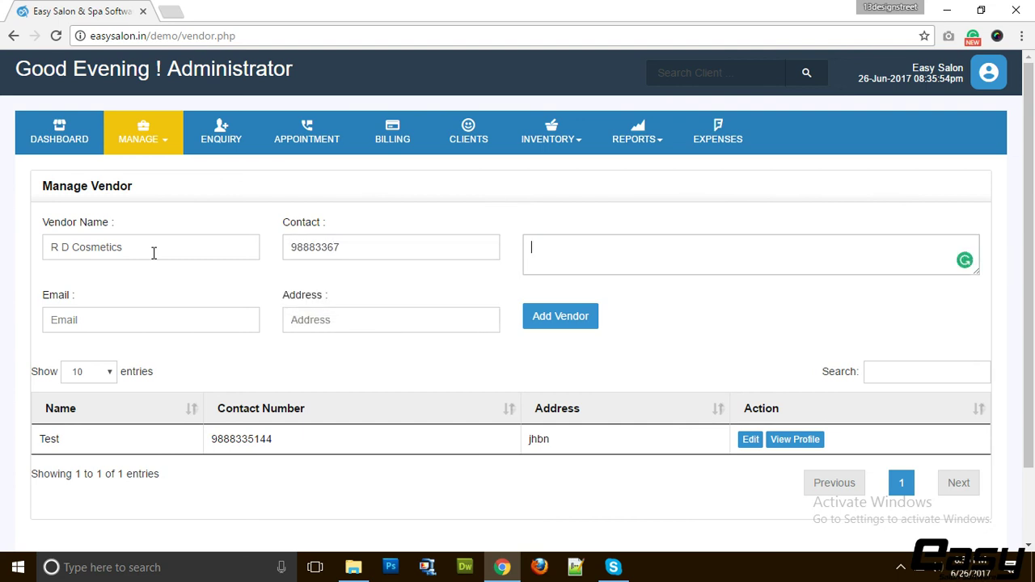
{"action": "left_click", "coordinate": [343, 249]}
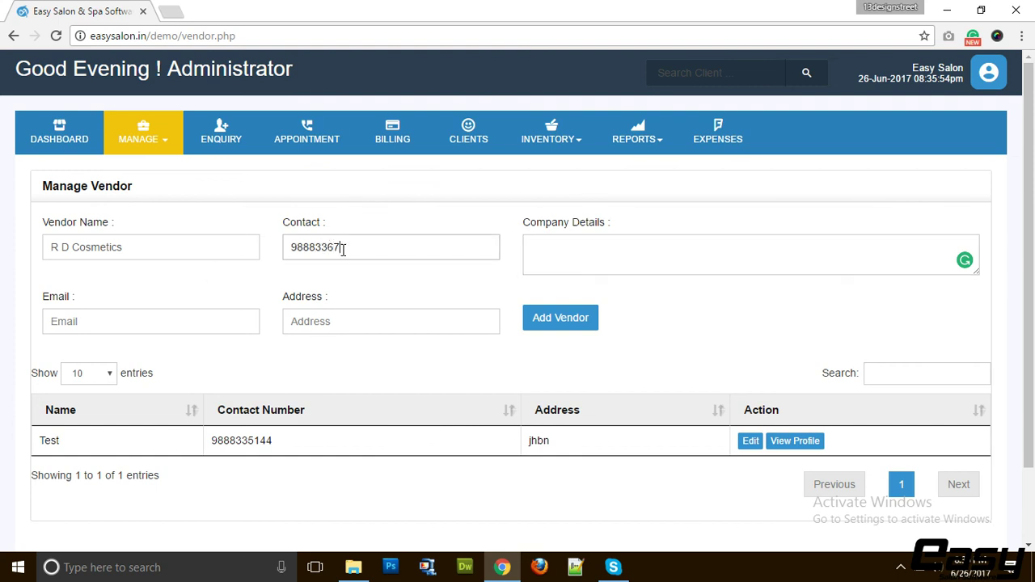
{"action": "type", "text": "89"}
Fill in company details 'huiwkeylw', the vendor's e-mail and address 'test'
{"action": "left_click", "coordinate": [565, 251]}
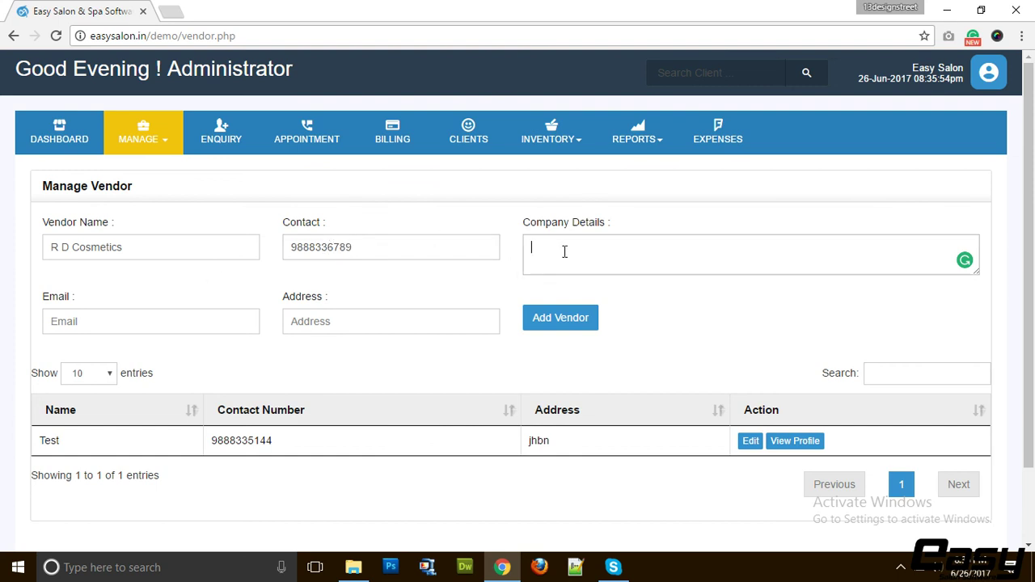
{"action": "type", "text": "huiwkeylw"}
{"action": "key", "text": "Tab"}
{"action": "type", "text": "i"}
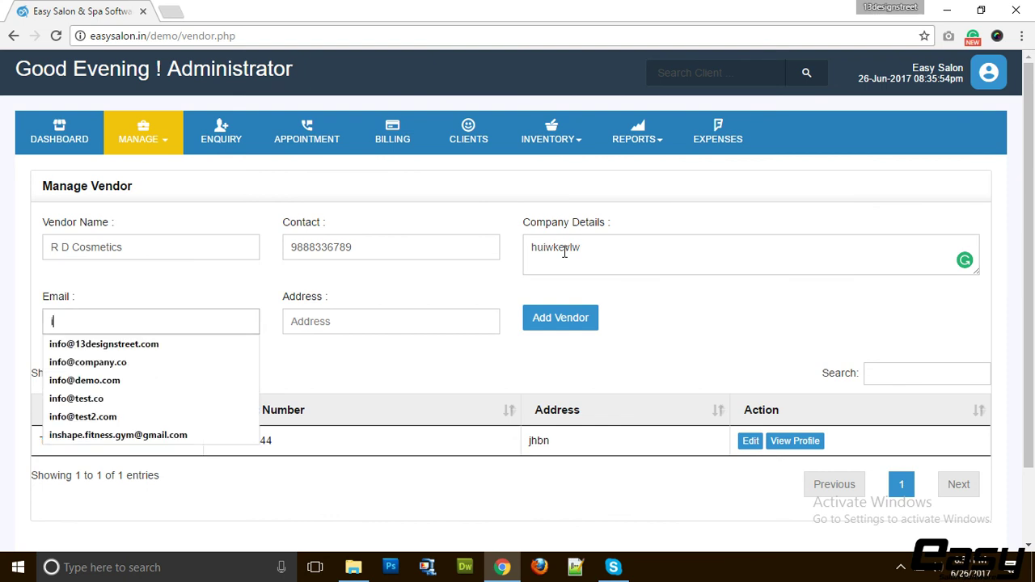
{"action": "type", "text": "nfo@company"}
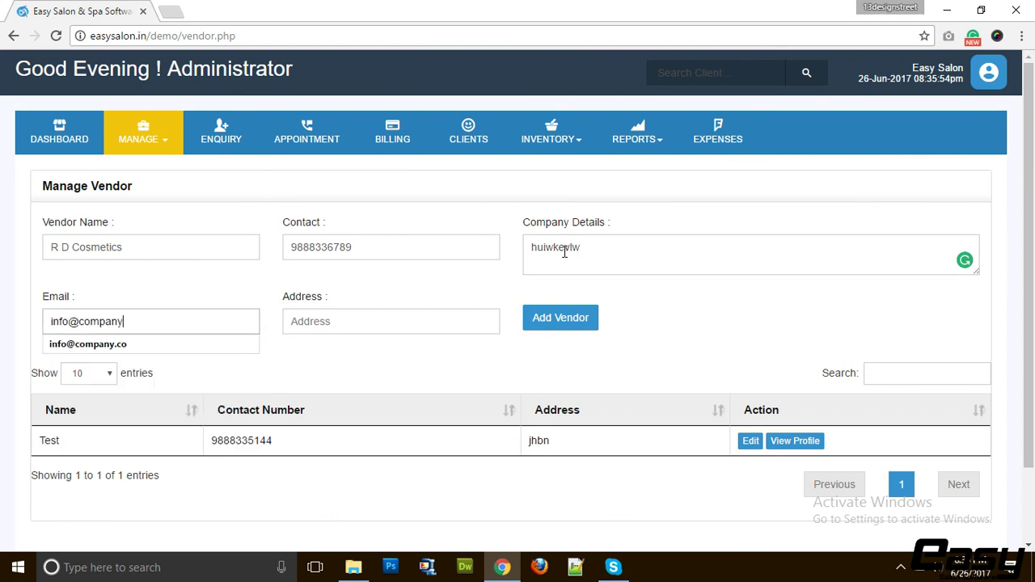
{"action": "type", "text": ".com"}
{"action": "key", "text": "Tab"}
{"action": "type", "text": "test"}
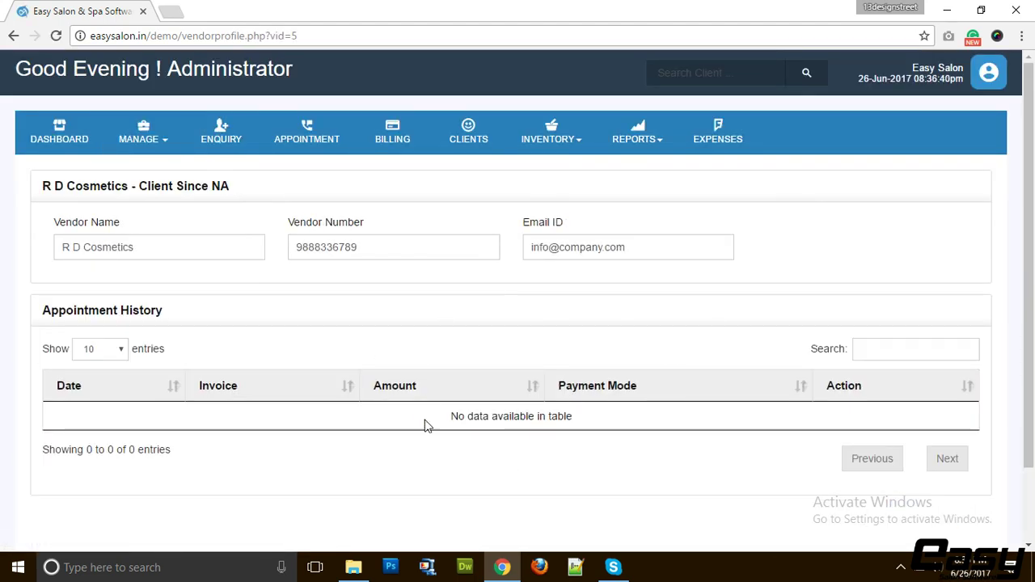
Open the Software Users page and check the available user roles
{"action": "left_click", "coordinate": [142, 136]}
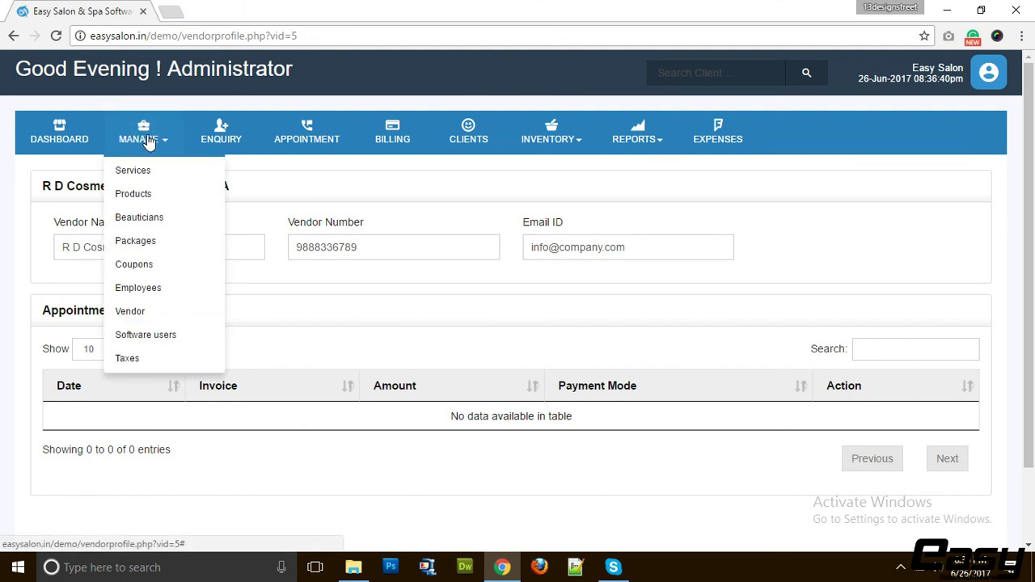
{"action": "left_click", "coordinate": [146, 337]}
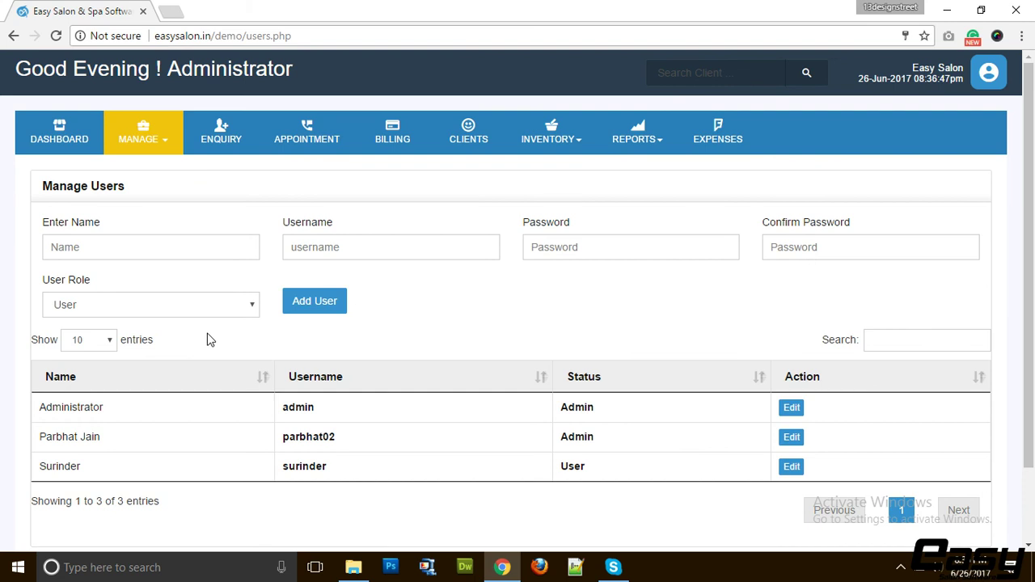
{"action": "left_click", "coordinate": [200, 303]}
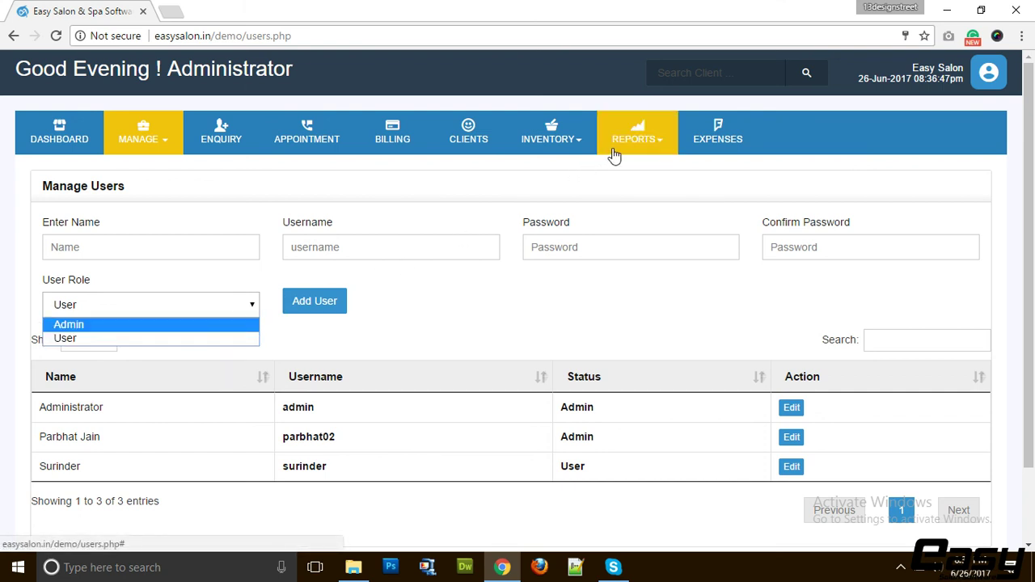
Go to the Manage Taxes page from the MANAGE menu
{"action": "left_click", "coordinate": [169, 131]}
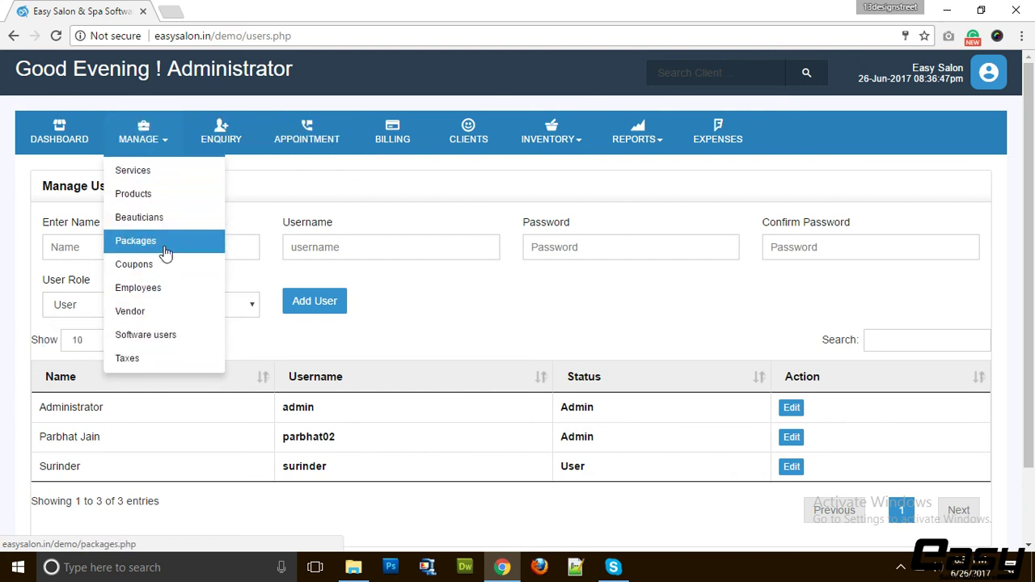
{"action": "left_click", "coordinate": [534, 327]}
{"action": "left_click", "coordinate": [146, 138]}
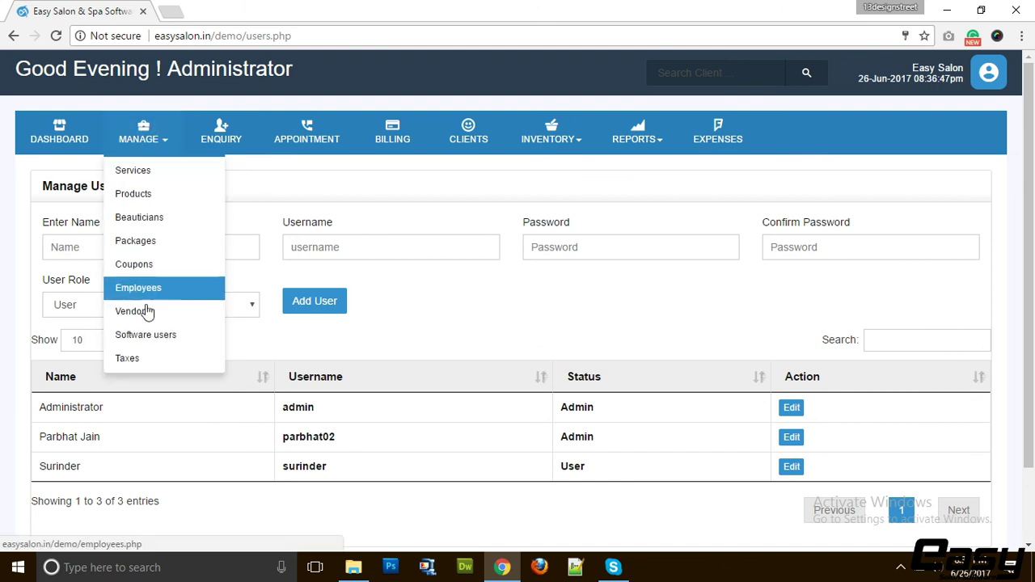
{"action": "left_click", "coordinate": [150, 360]}
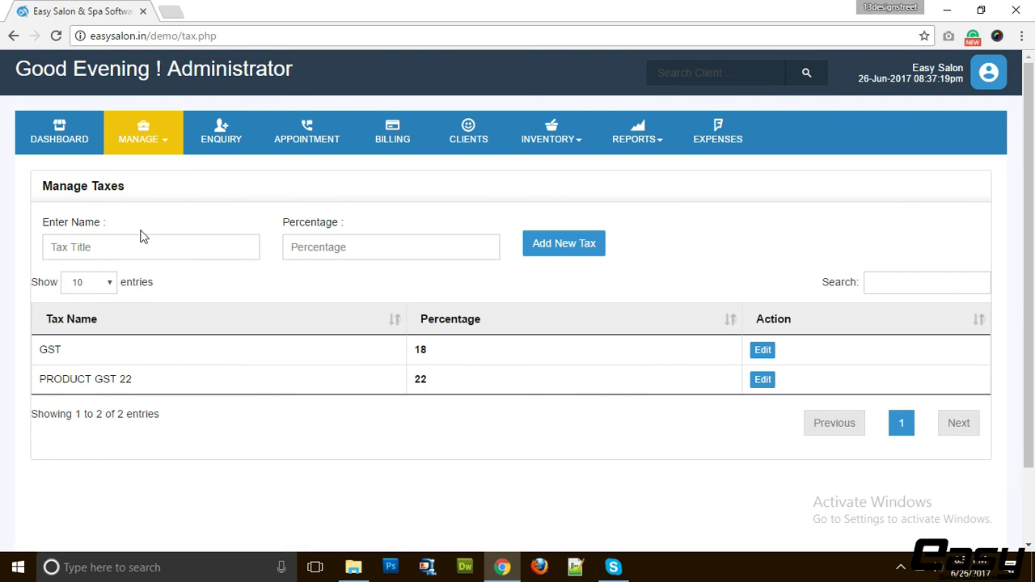
Name the tax 'GST on Products', set its percentage to 23, and add it
{"action": "left_click", "coordinate": [106, 248]}
{"action": "type", "text": "GST "}
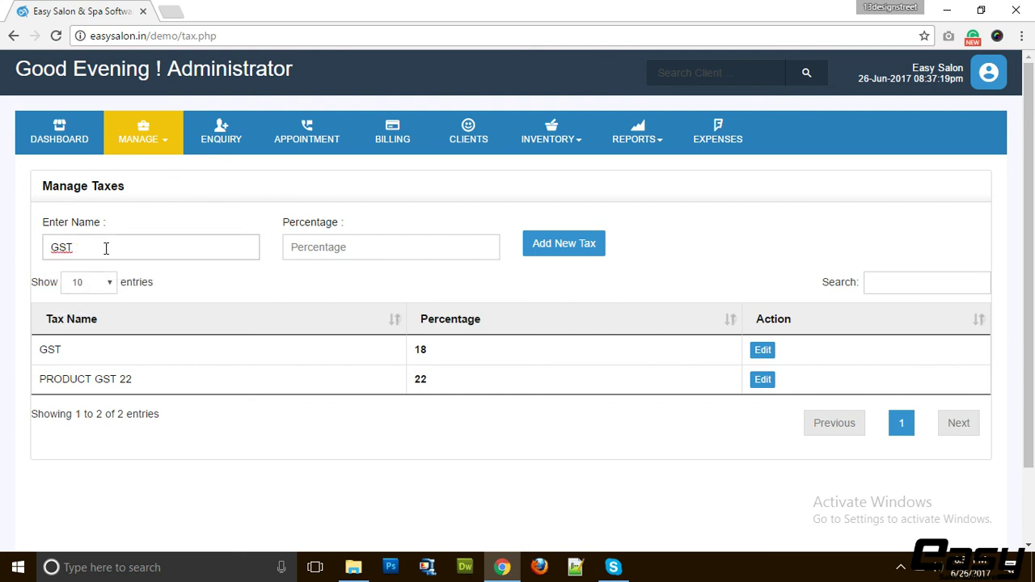
{"action": "type", "text": "PR"}
{"action": "type", "text": "on Products"}
{"action": "key", "text": "Tab"}
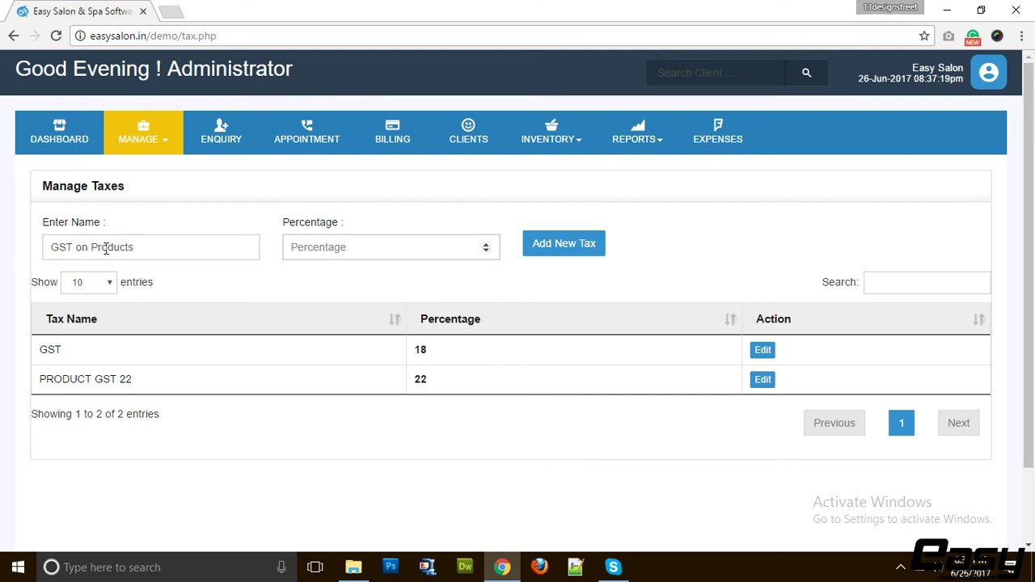
{"action": "type", "text": "23"}
{"action": "left_click", "coordinate": [575, 254]}
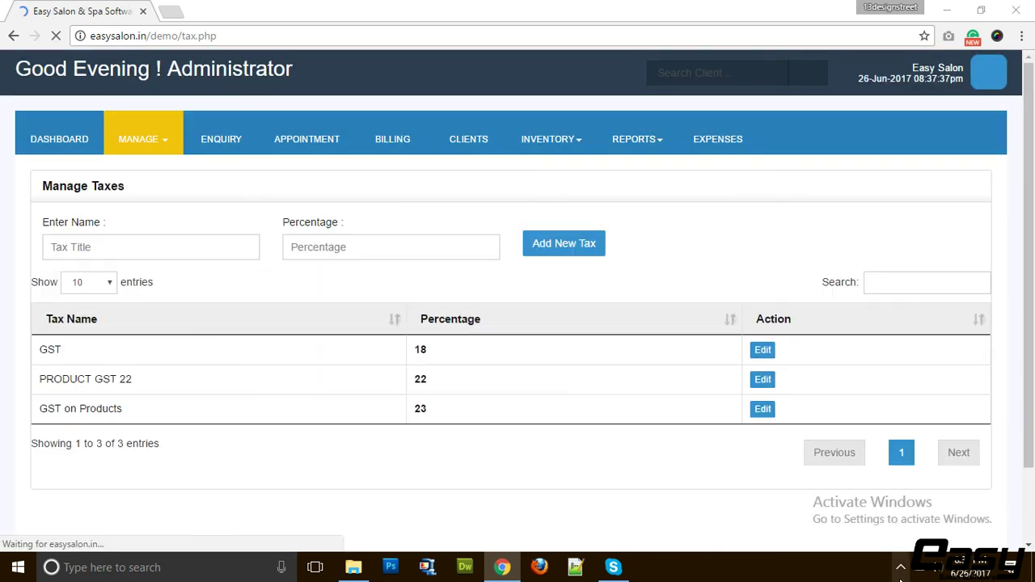
{"action": "left_click", "coordinate": [900, 579]}
{"action": "left_click", "coordinate": [364, 271]}
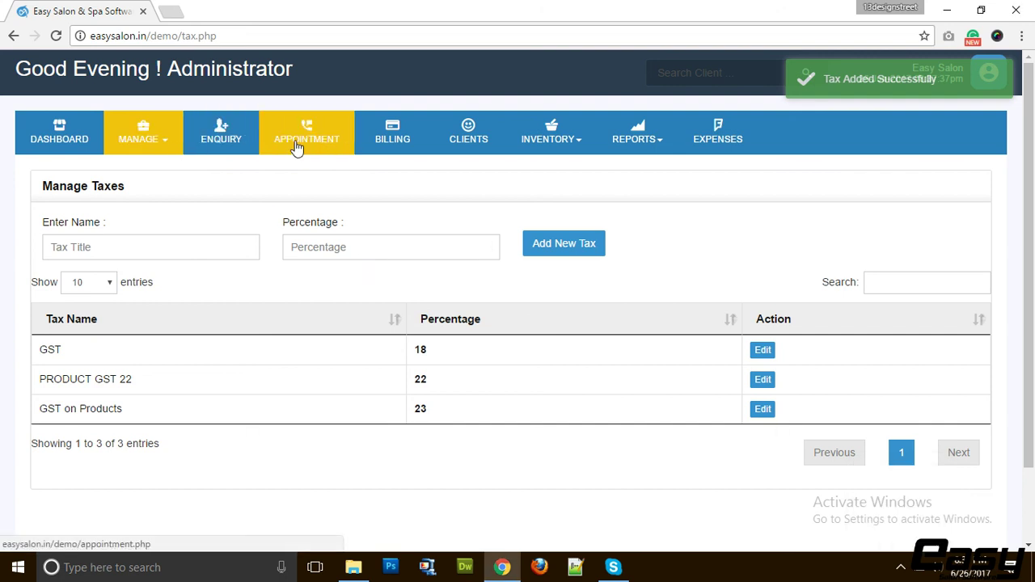
{"action": "left_click", "coordinate": [546, 141]}
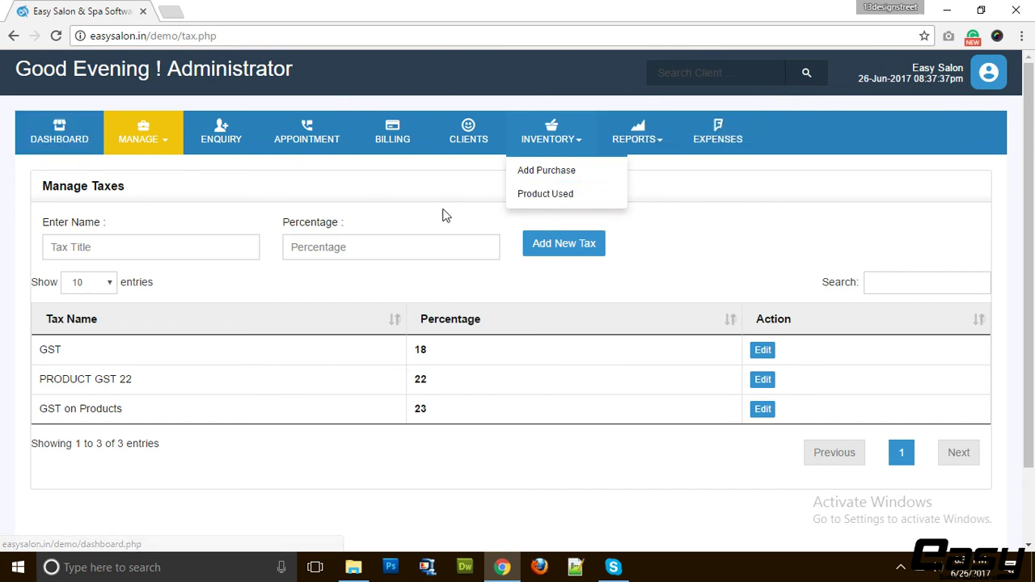
{"action": "left_click", "coordinate": [704, 227]}
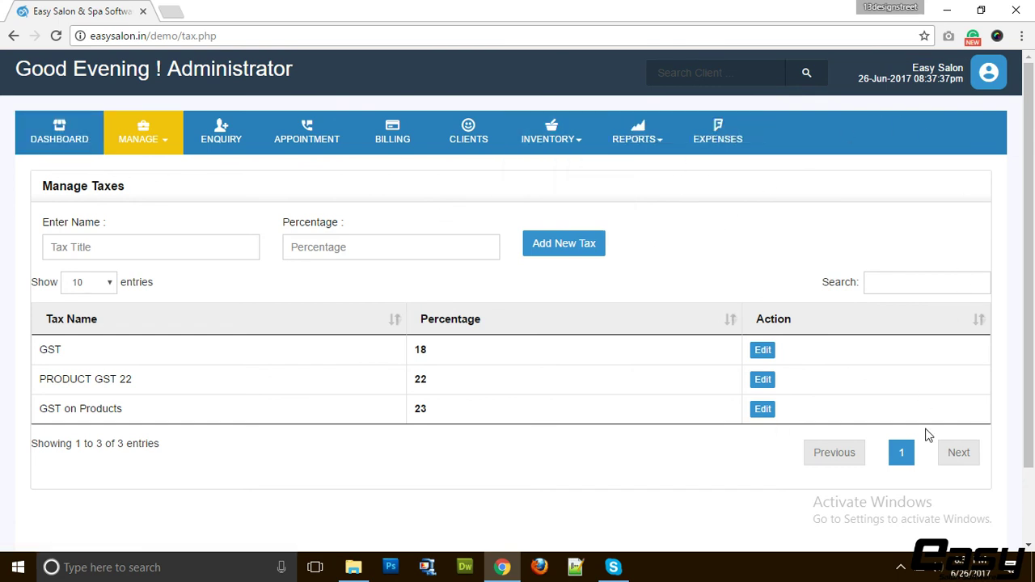
{"action": "left_click", "coordinate": [903, 562]}
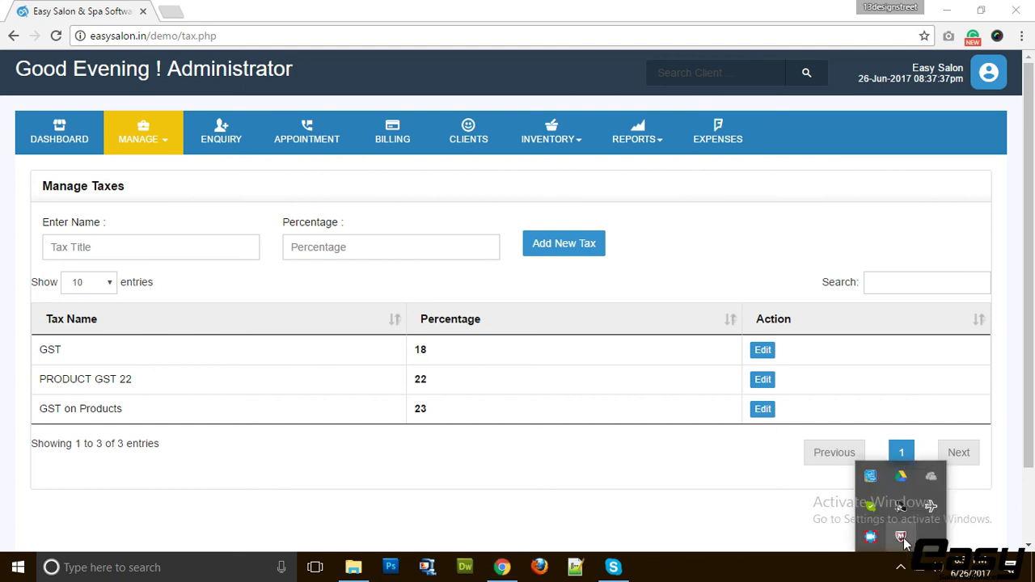